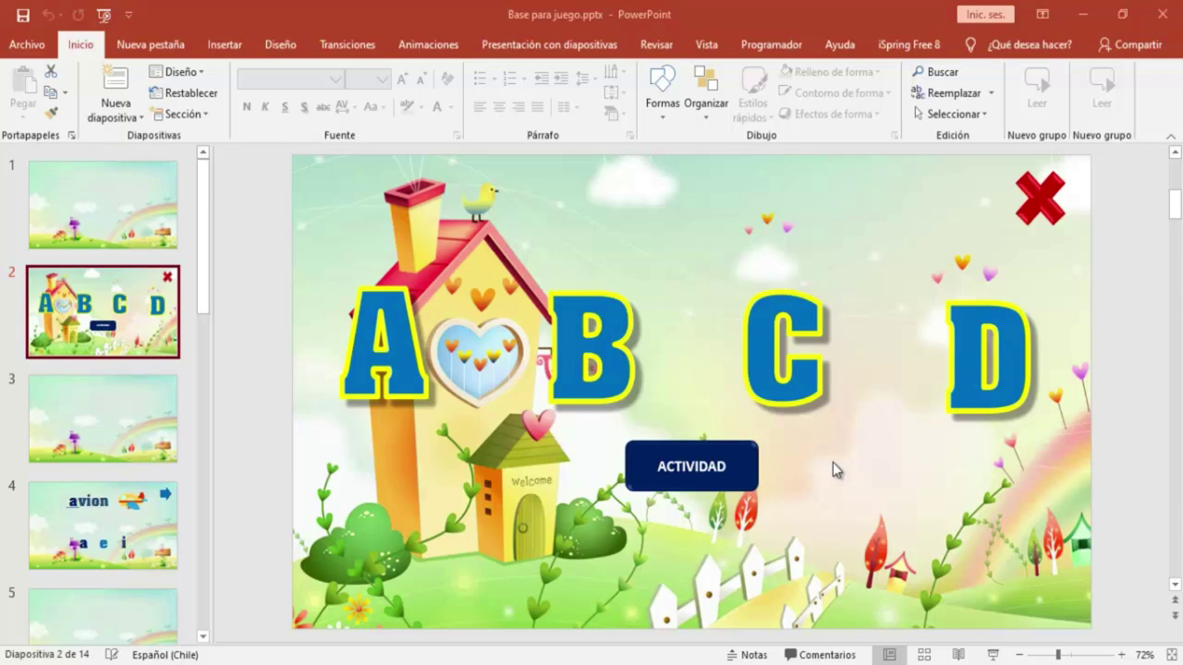
# - Set the slide show type to 'Examinada en exposición (pantalla completa)' for kiosk browsing
pyautogui.click(522, 41)
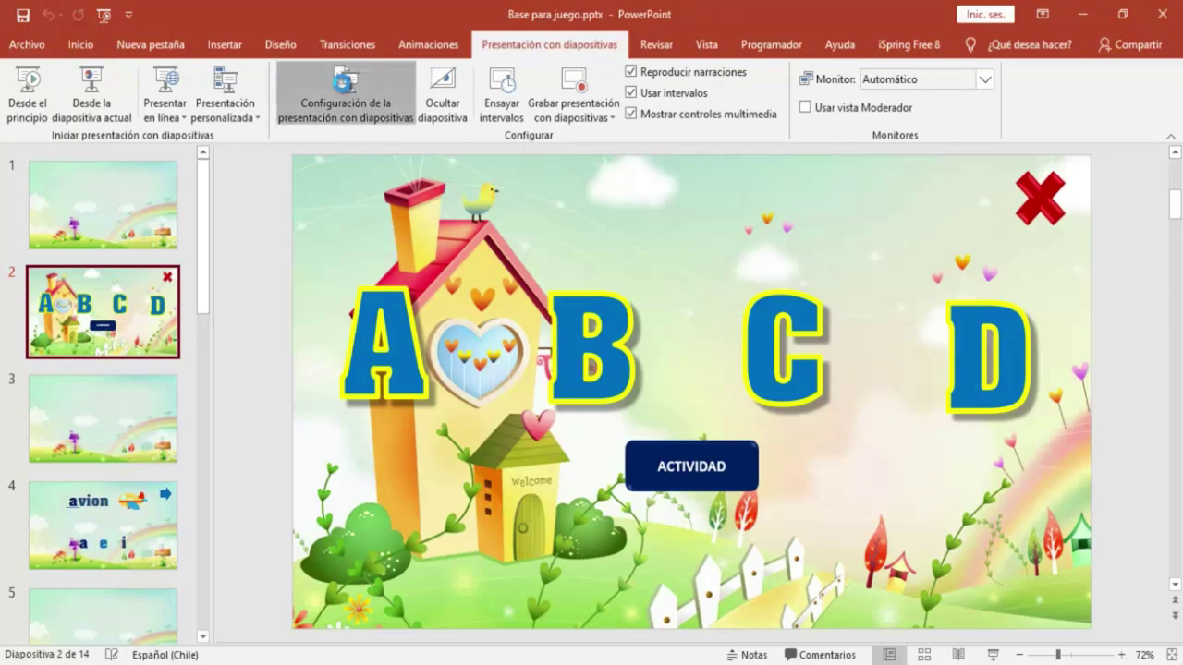
pyautogui.click(346, 88)
pyautogui.moveTo(535, 163); pyautogui.dragTo(494, 98)
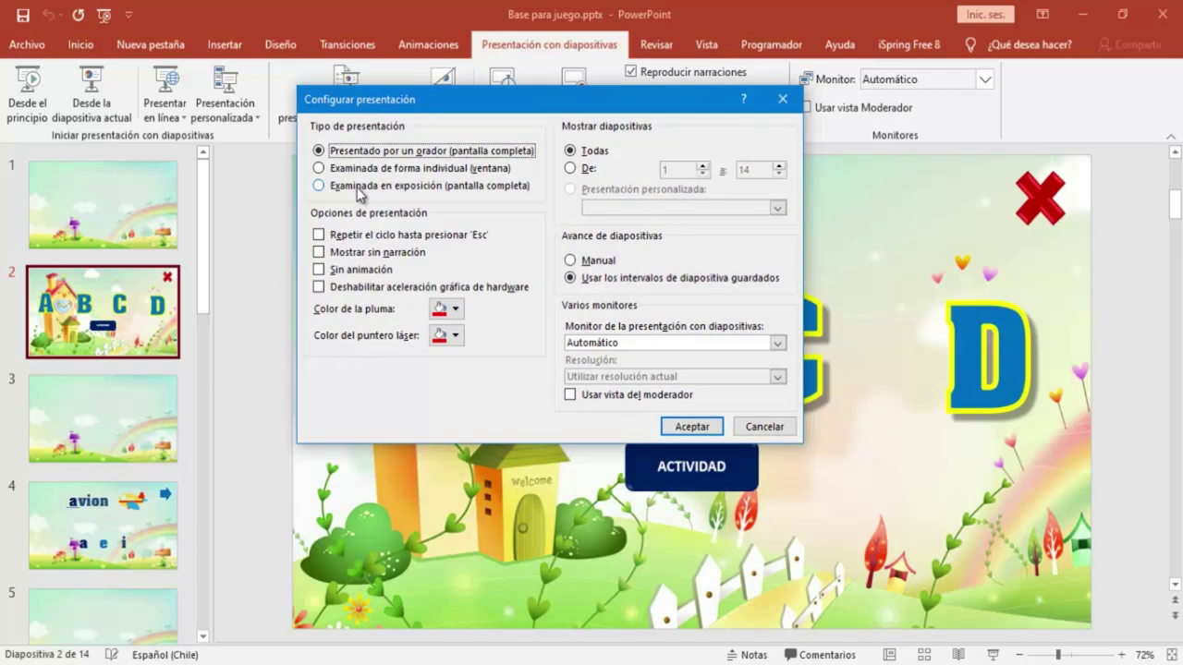
pyautogui.click(324, 187)
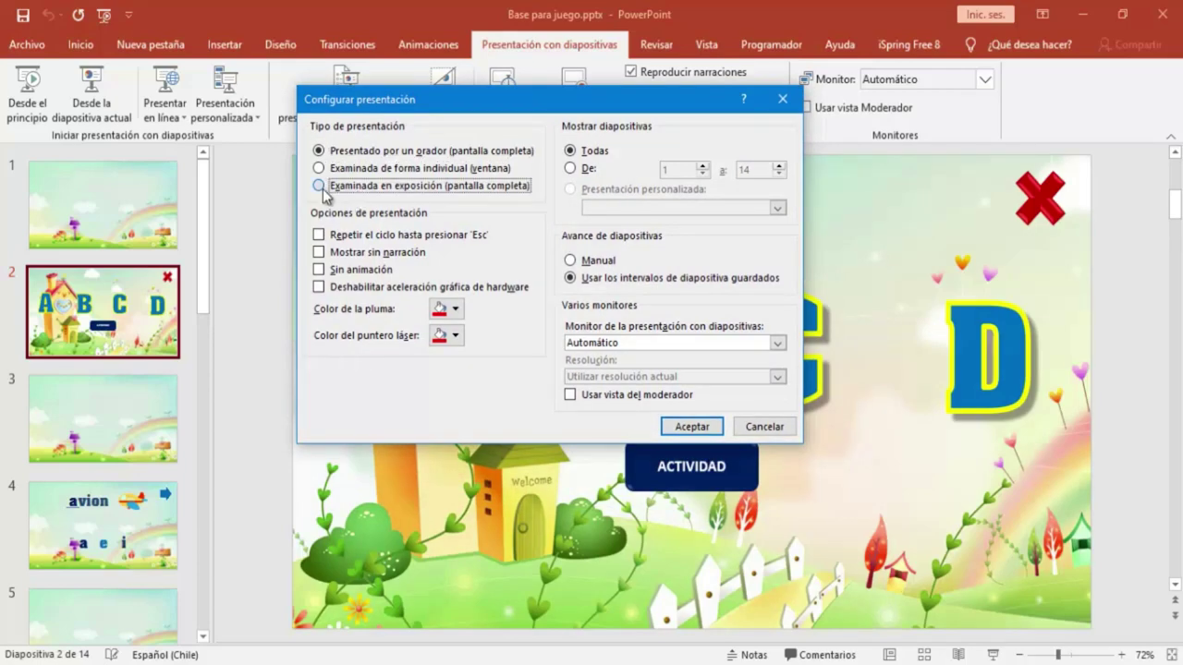
pyautogui.click(691, 427)
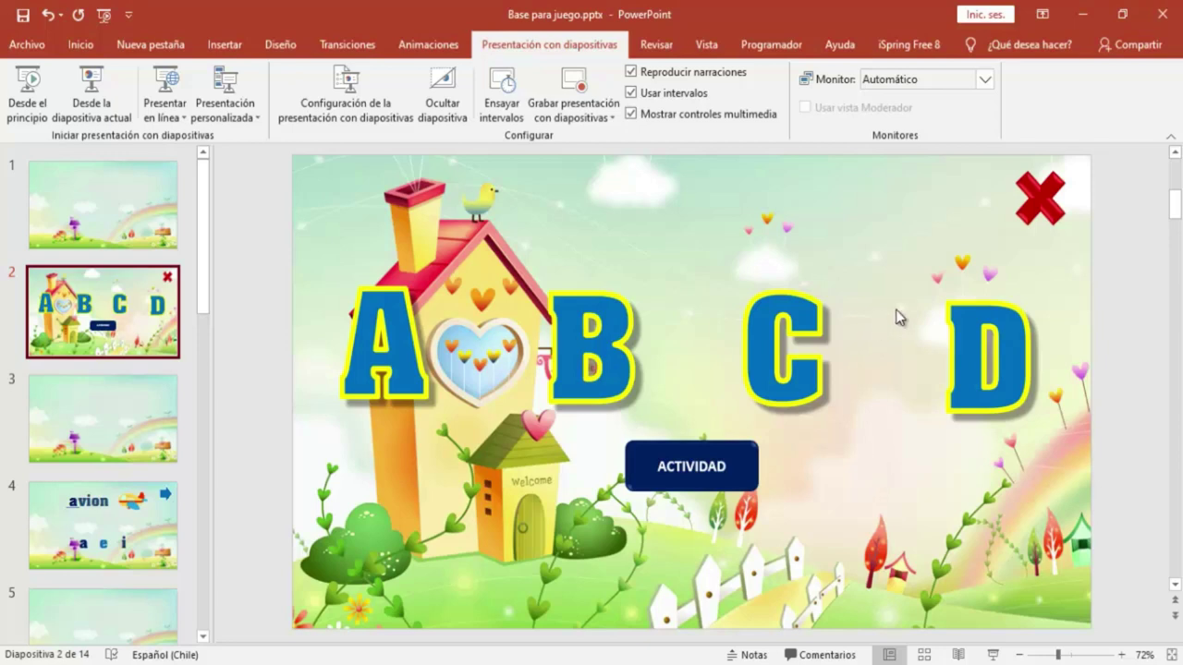
# - Give the red X image on slide 2 a click action hyperlinking to 'Fin de la presentación'
pyautogui.click(1016, 196)
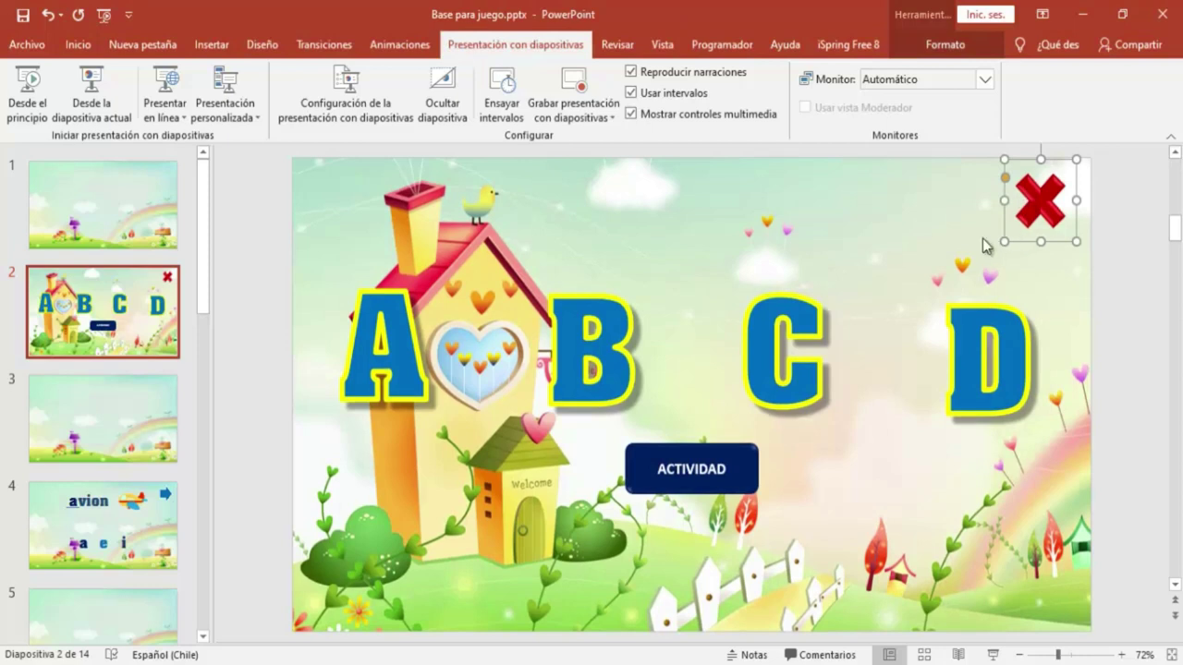
pyautogui.click(730, 469)
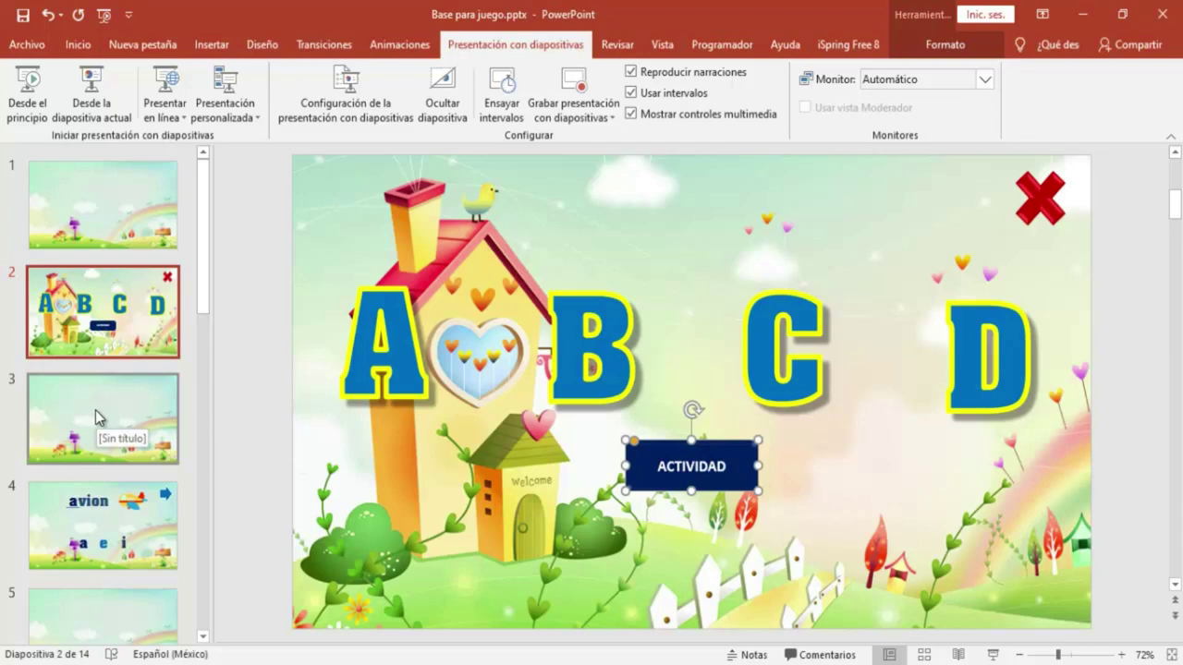
pyautogui.click(854, 246)
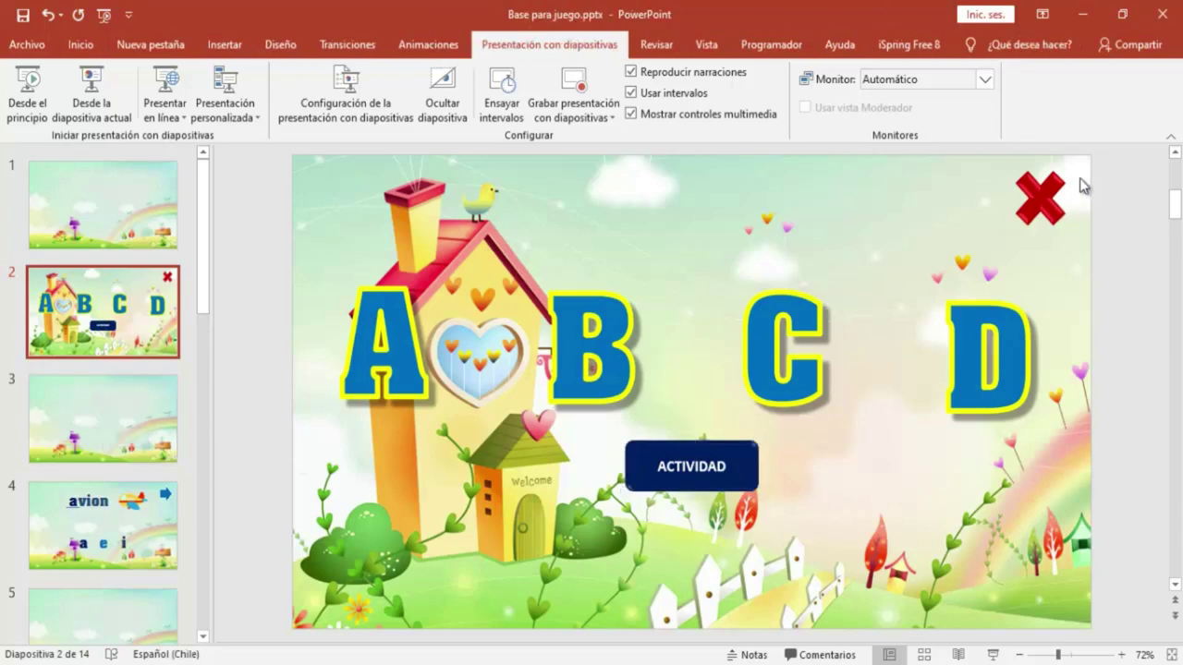
pyautogui.click(1050, 185)
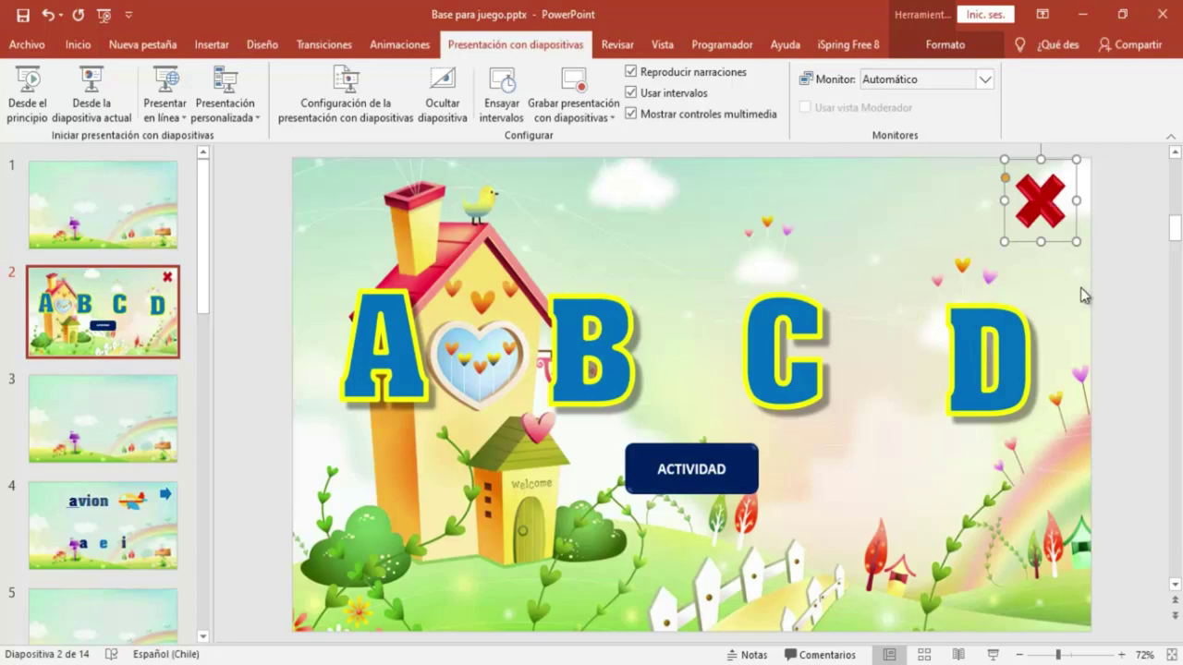
pyautogui.click(201, 46)
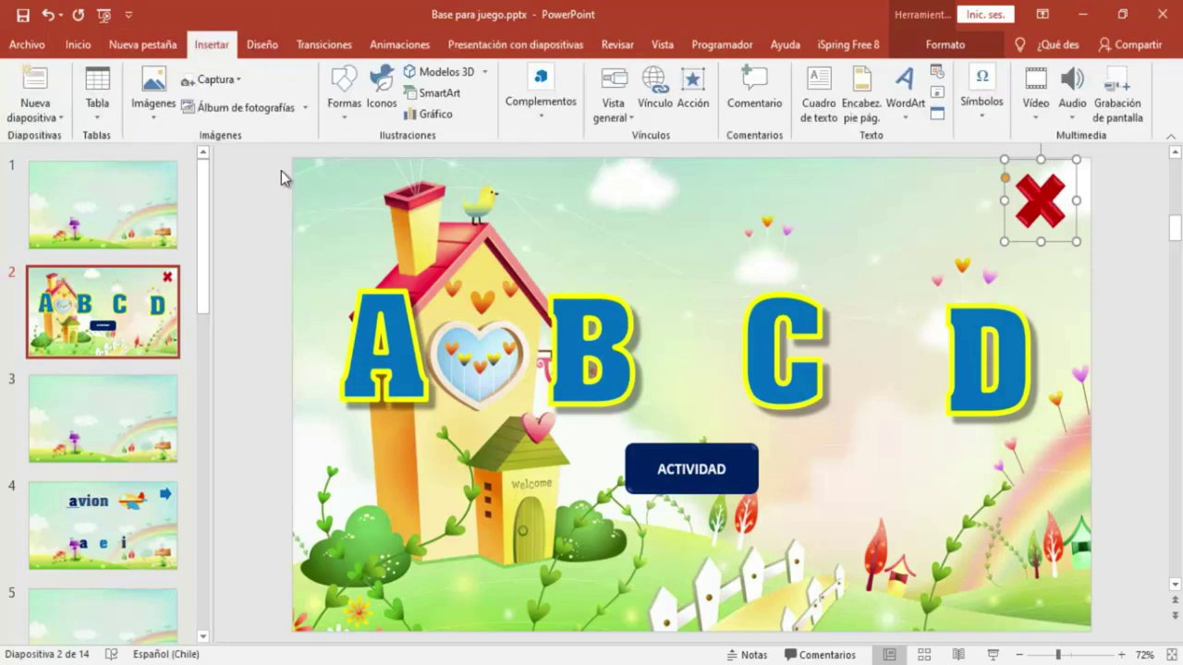
pyautogui.click(693, 93)
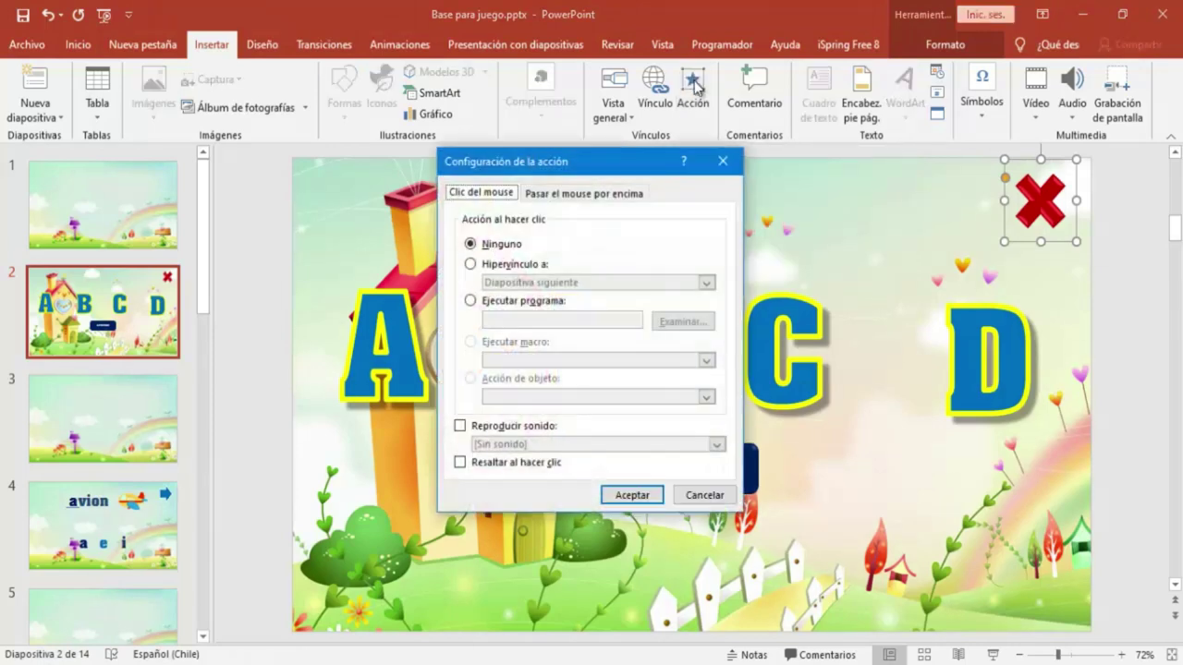
pyautogui.moveTo(596, 162); pyautogui.dragTo(653, 123)
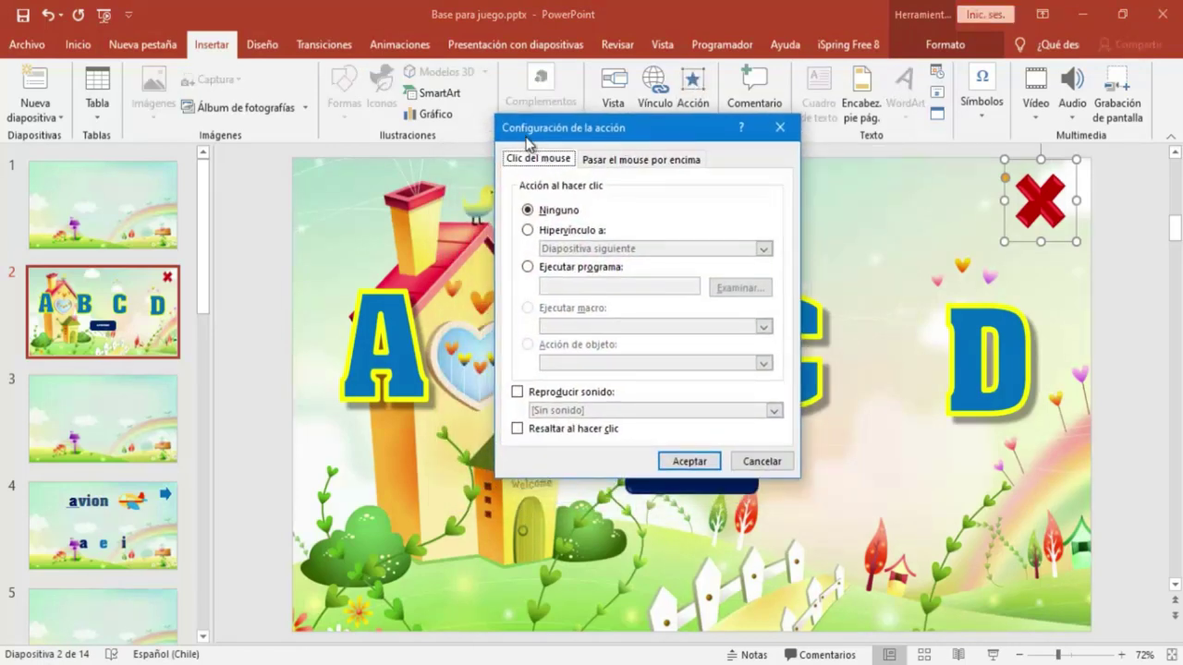
pyautogui.click(529, 232)
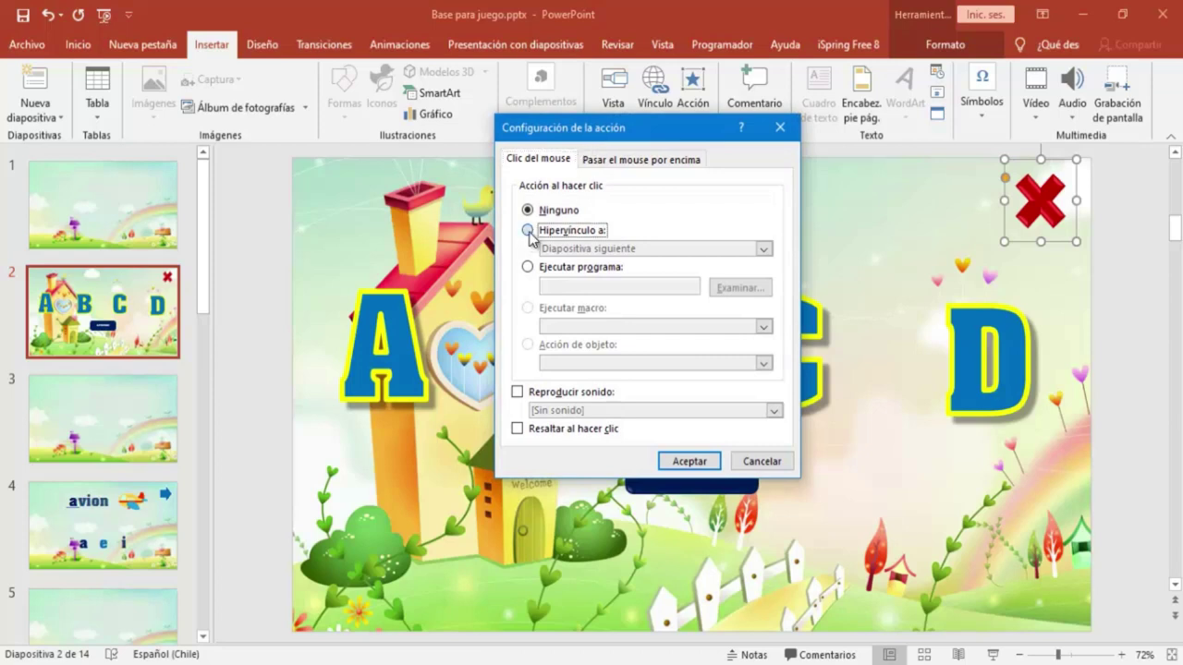
pyautogui.click(764, 250)
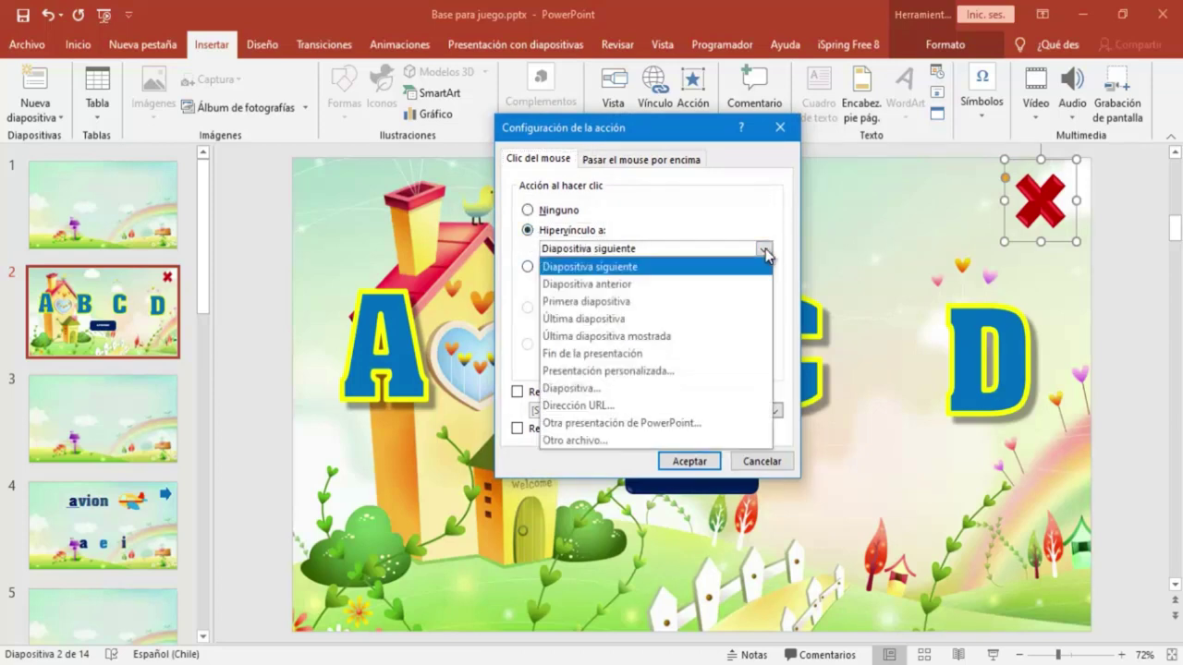
pyautogui.click(573, 354)
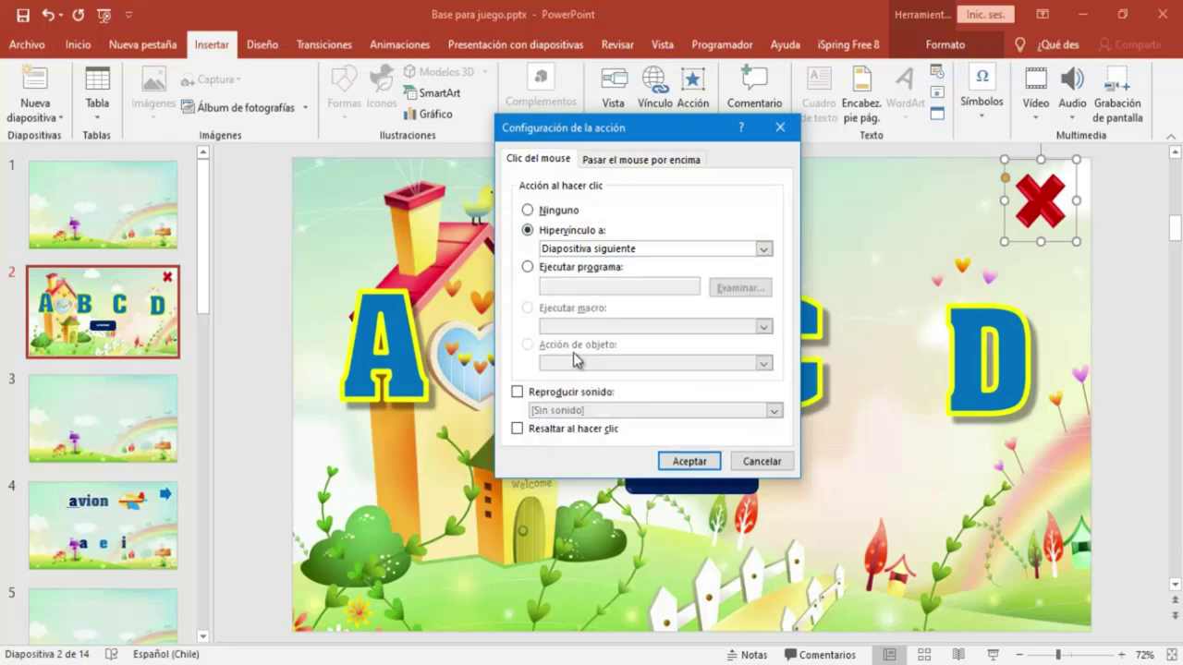
pyautogui.click(687, 462)
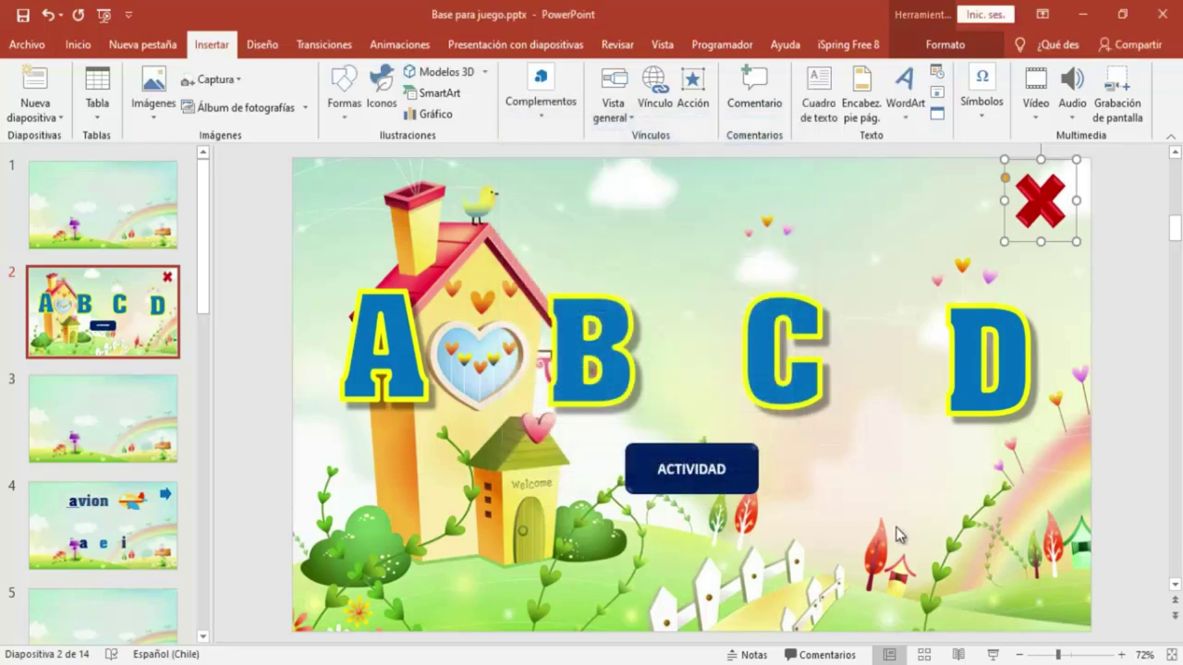
# - Give the ACTIVIDAD button a click action hyperlinking to Diapositiva 3
pyautogui.click(754, 455)
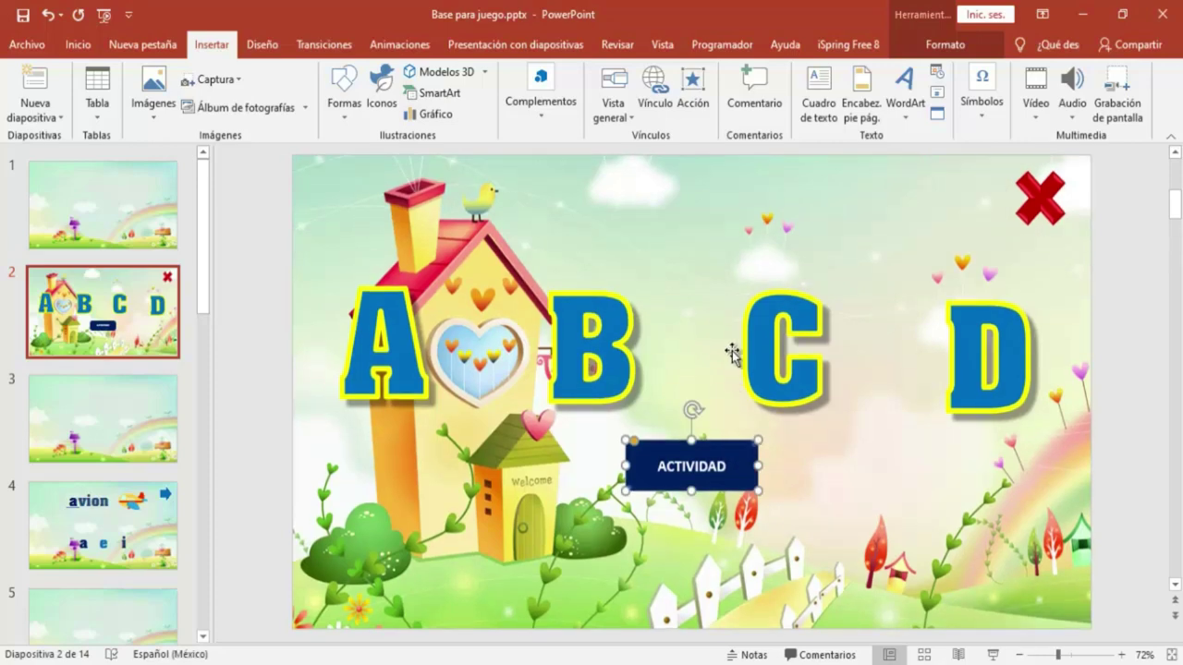
pyautogui.click(691, 81)
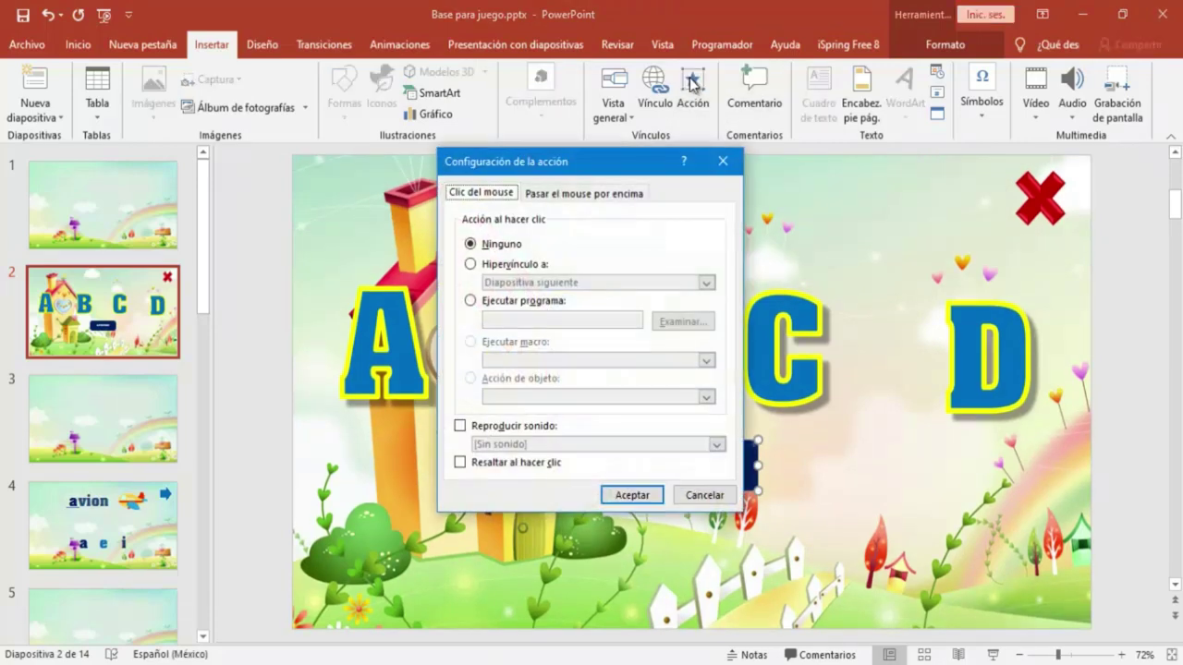
pyautogui.click(469, 264)
pyautogui.click(709, 289)
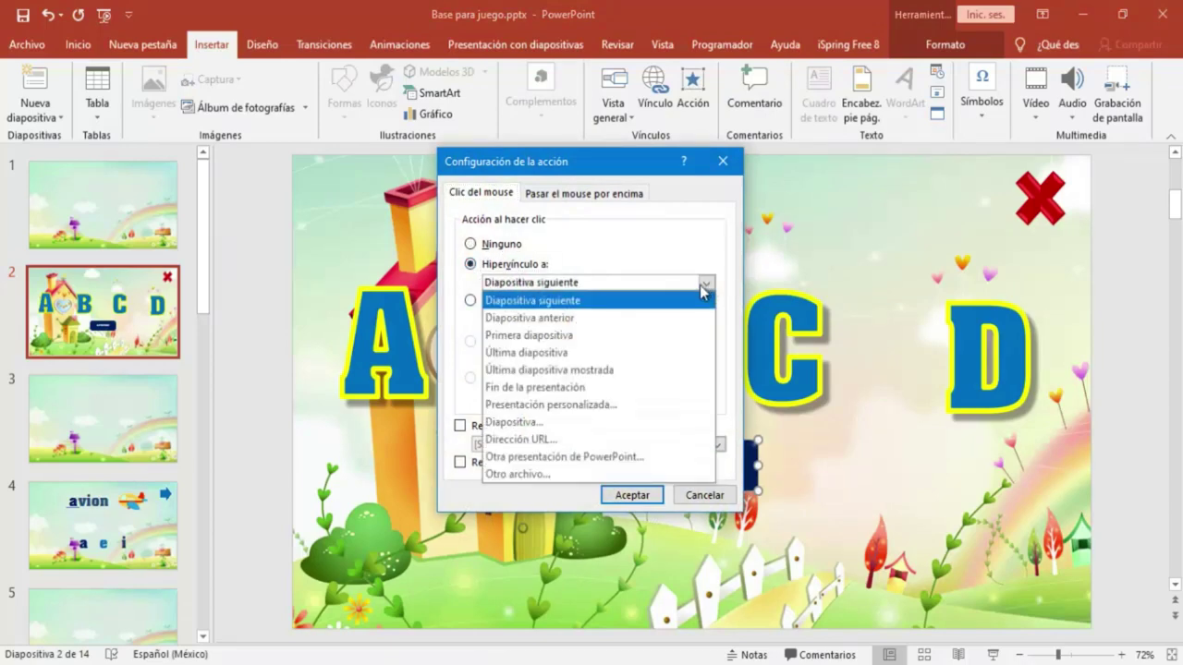
pyautogui.click(515, 425)
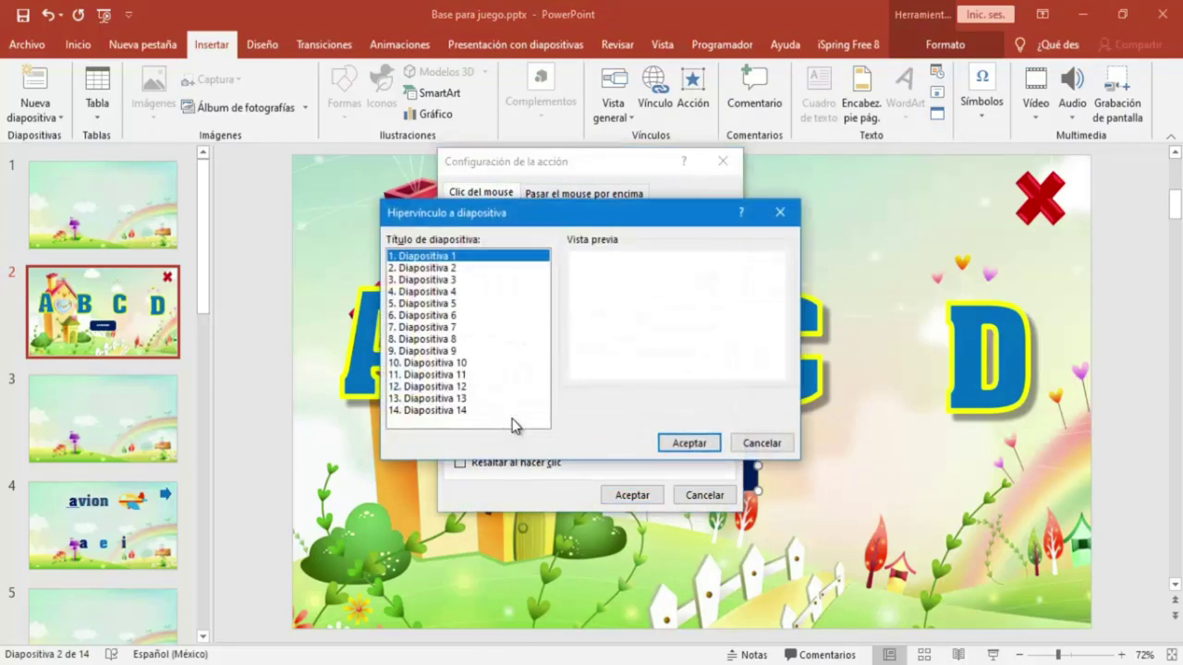
pyautogui.click(433, 280)
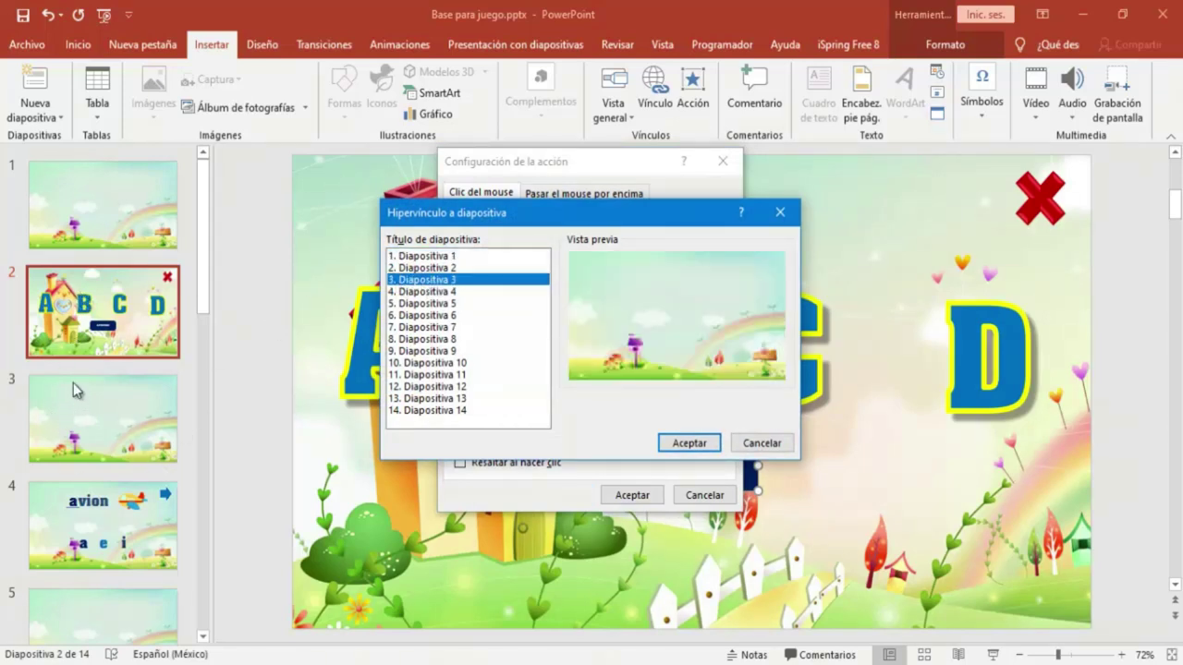
pyautogui.click(691, 445)
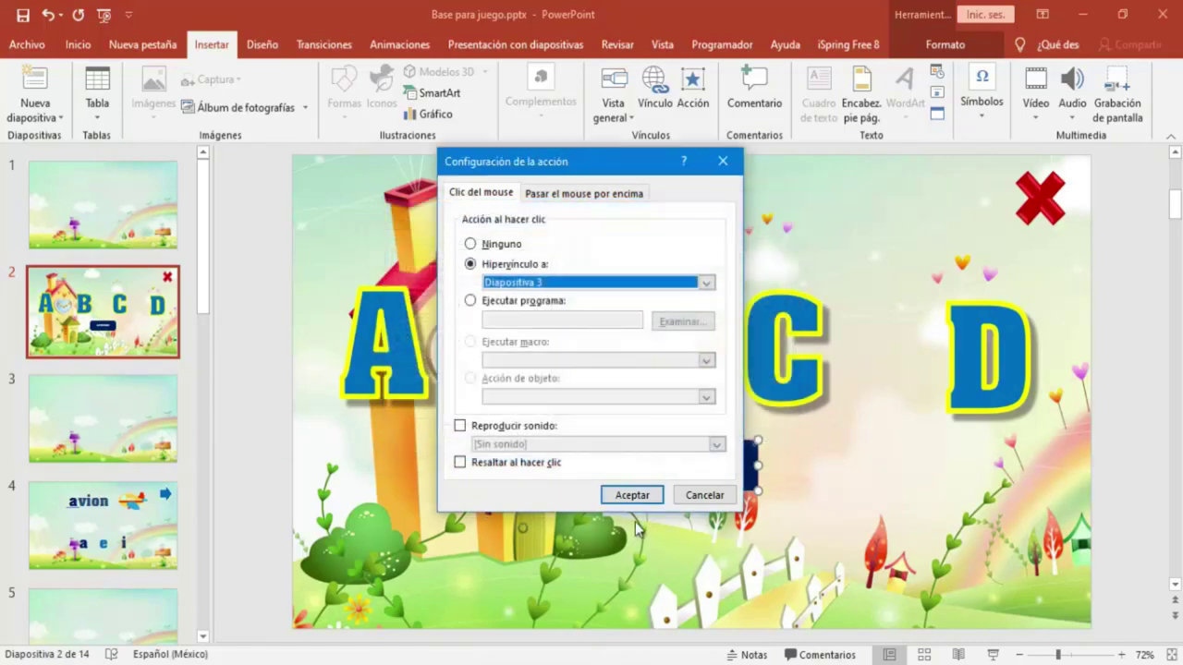
pyautogui.click(625, 500)
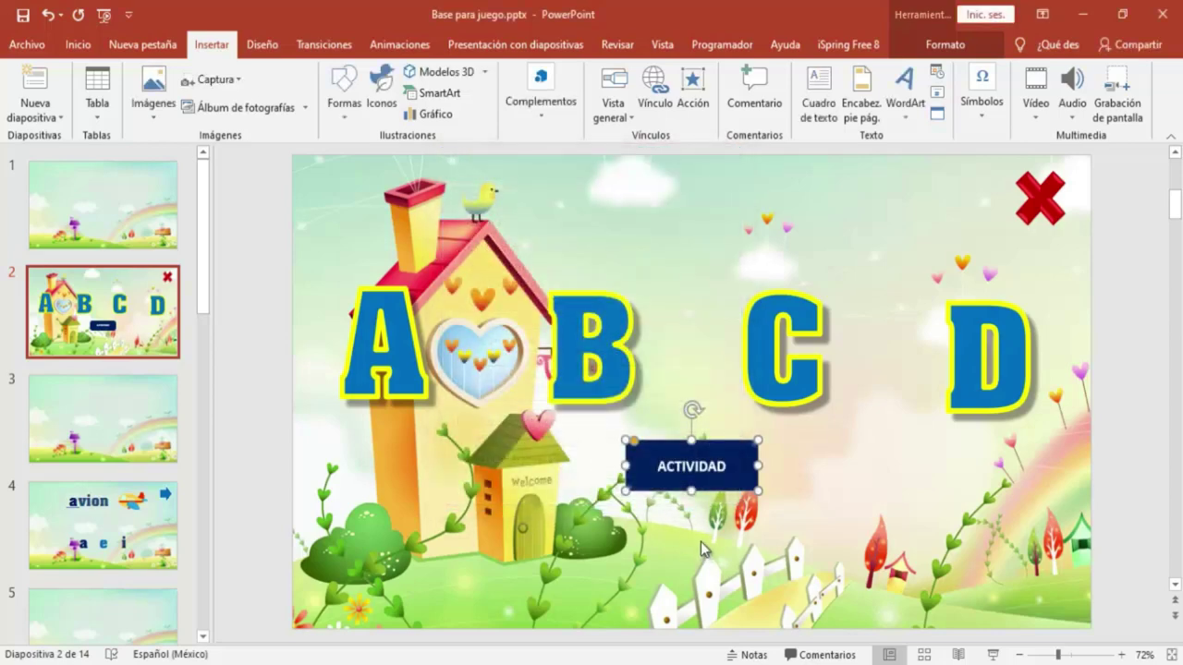
pyautogui.click(847, 396)
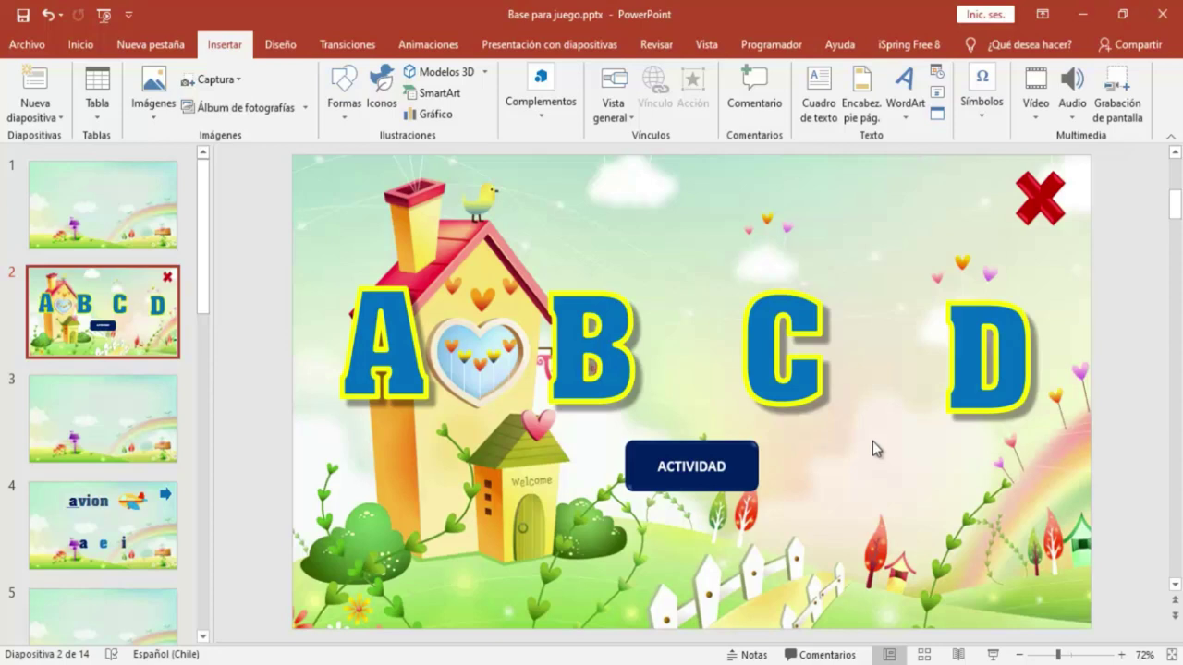
# - Make slide 1 advance automatically after a set time instead of on mouse click
pyautogui.press('pageup')
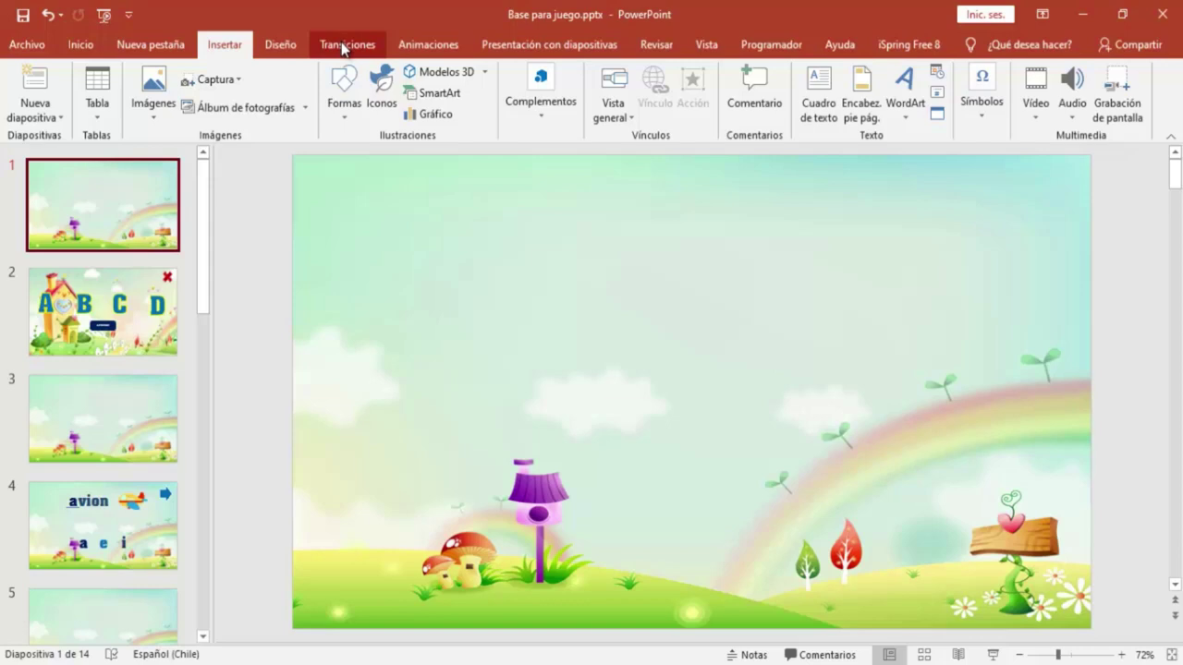
pyautogui.click(344, 49)
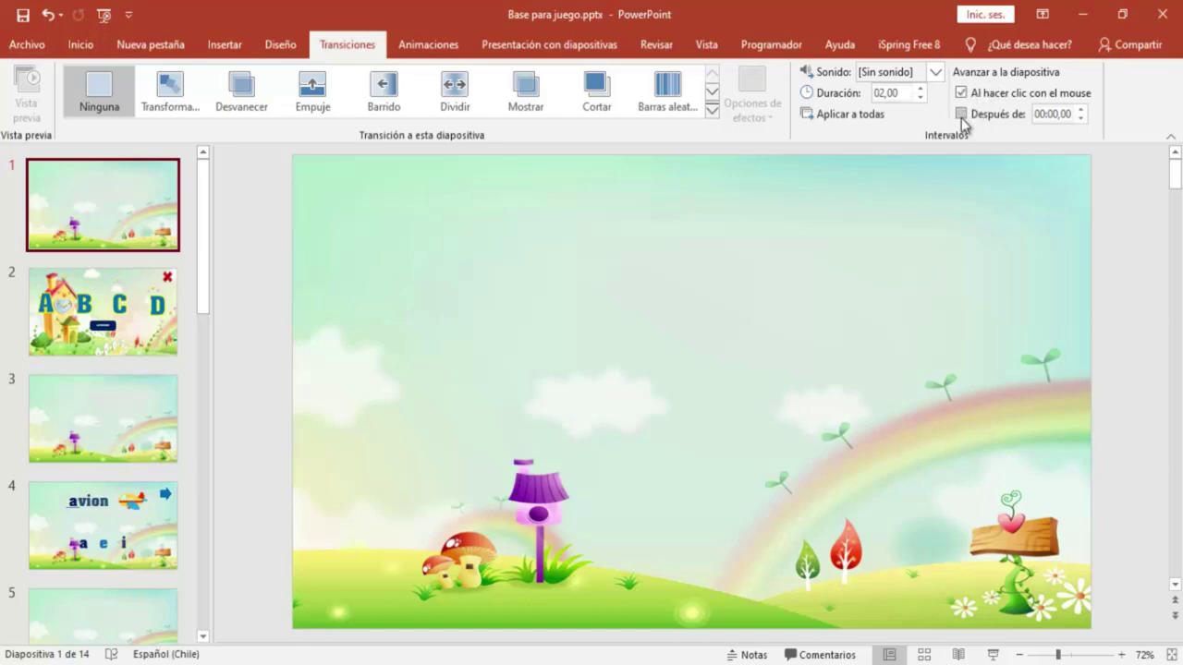
pyautogui.click(962, 114)
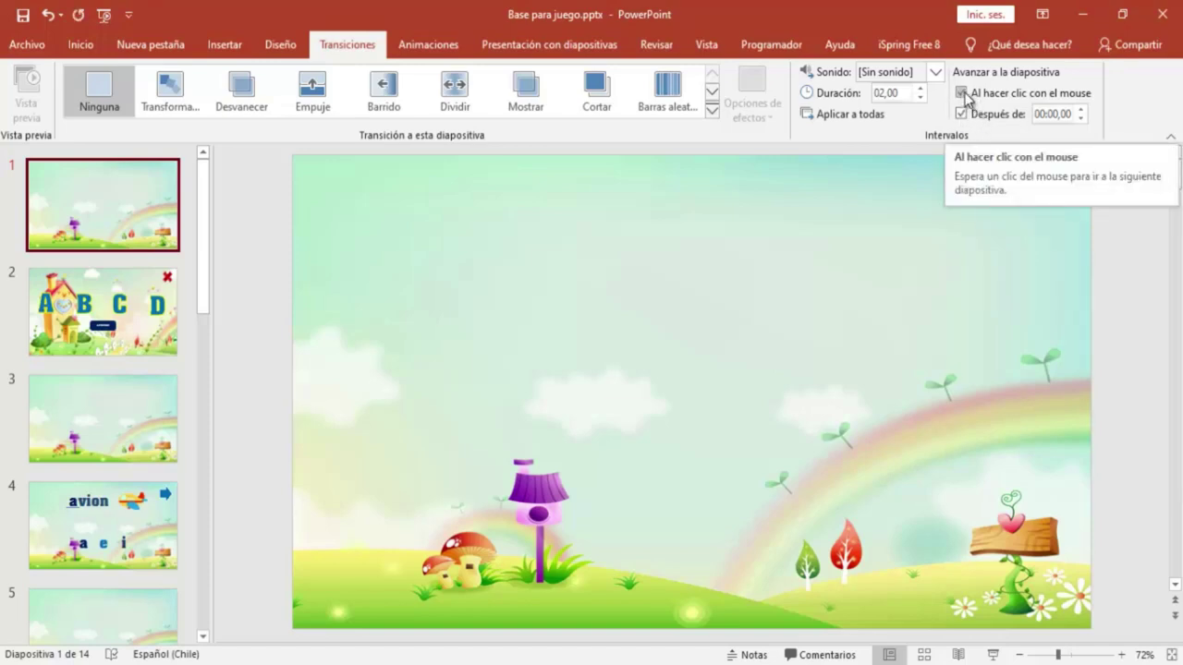
pyautogui.click(963, 93)
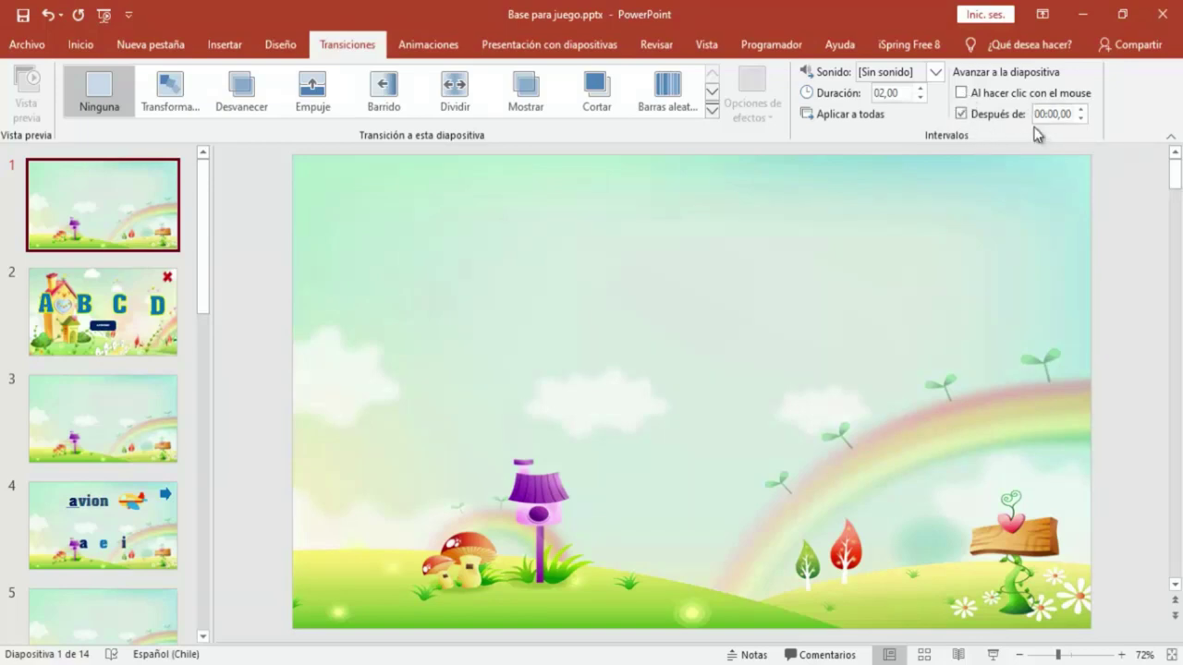
# - Make slide 3 advance automatically after 00:00,00, then select letter A on the ABCD slide
pyautogui.click(99, 297)
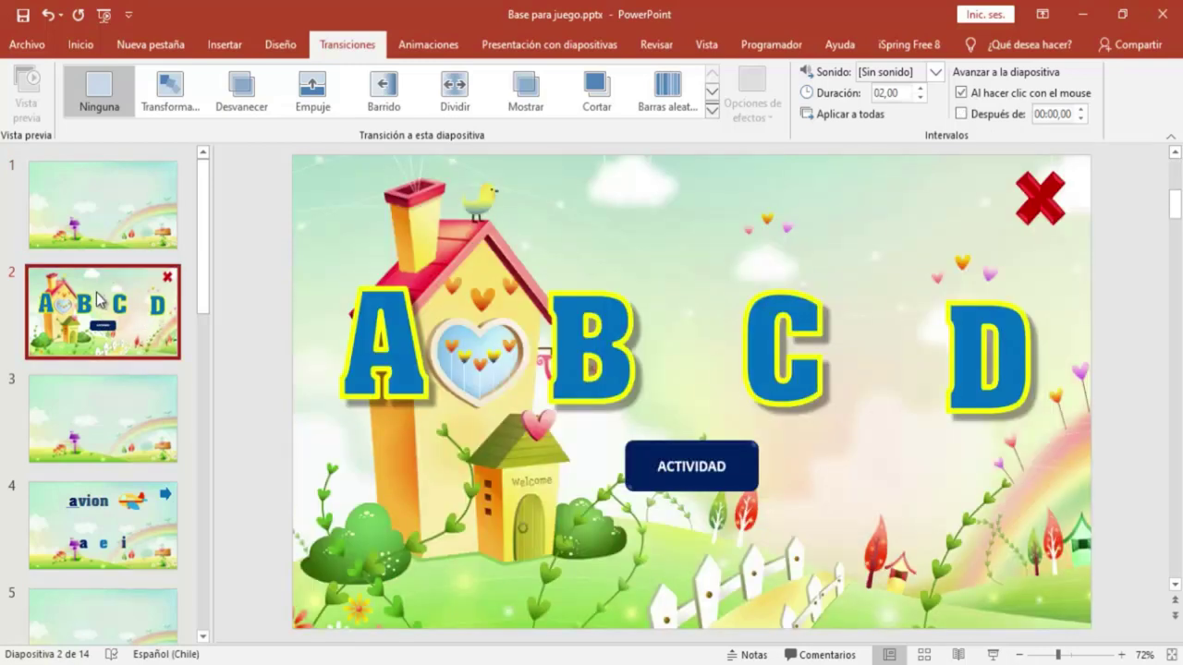
pyautogui.click(62, 396)
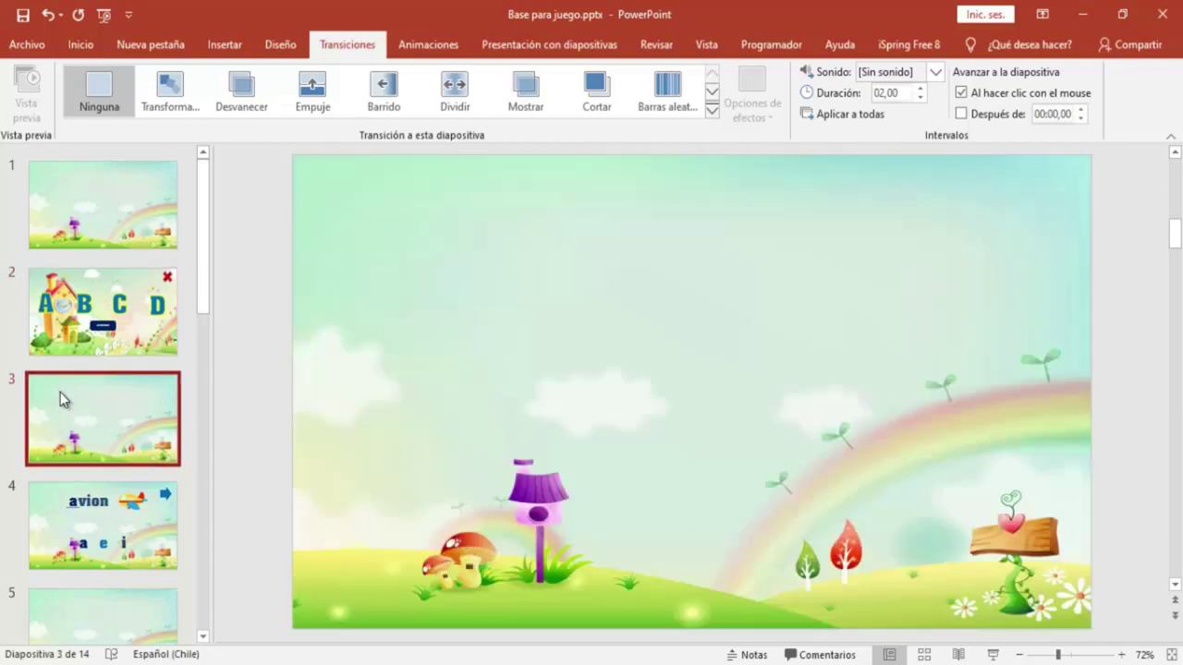
pyautogui.click(966, 95)
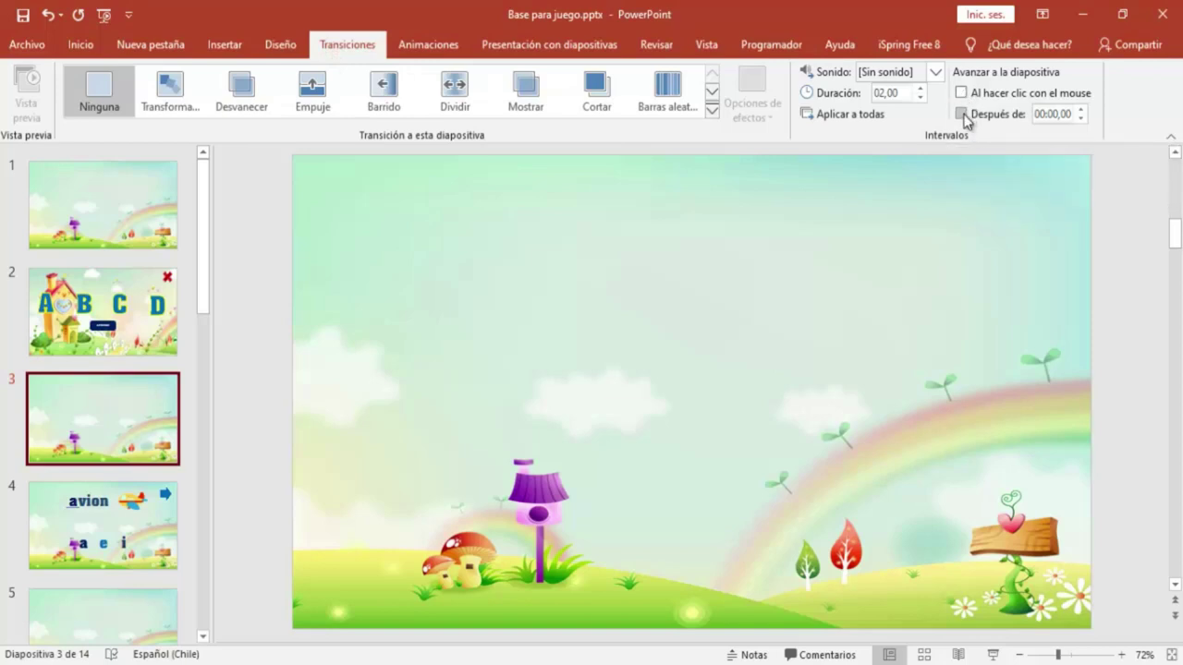
pyautogui.click(962, 114)
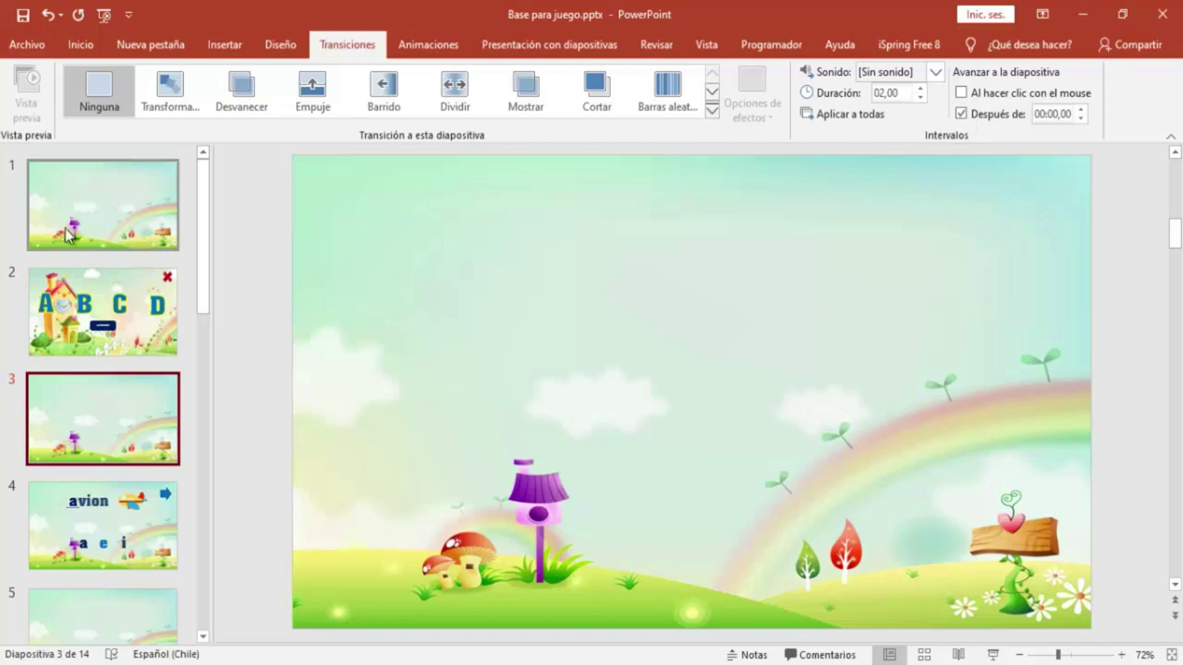
pyautogui.click(63, 298)
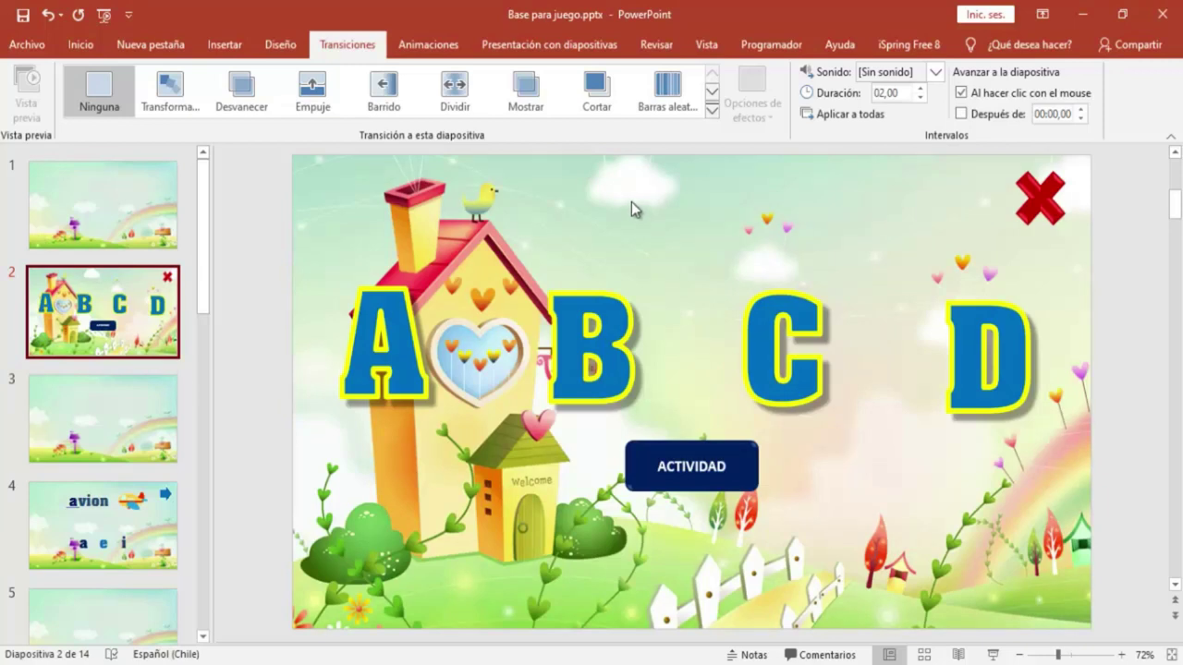
pyautogui.click(352, 303)
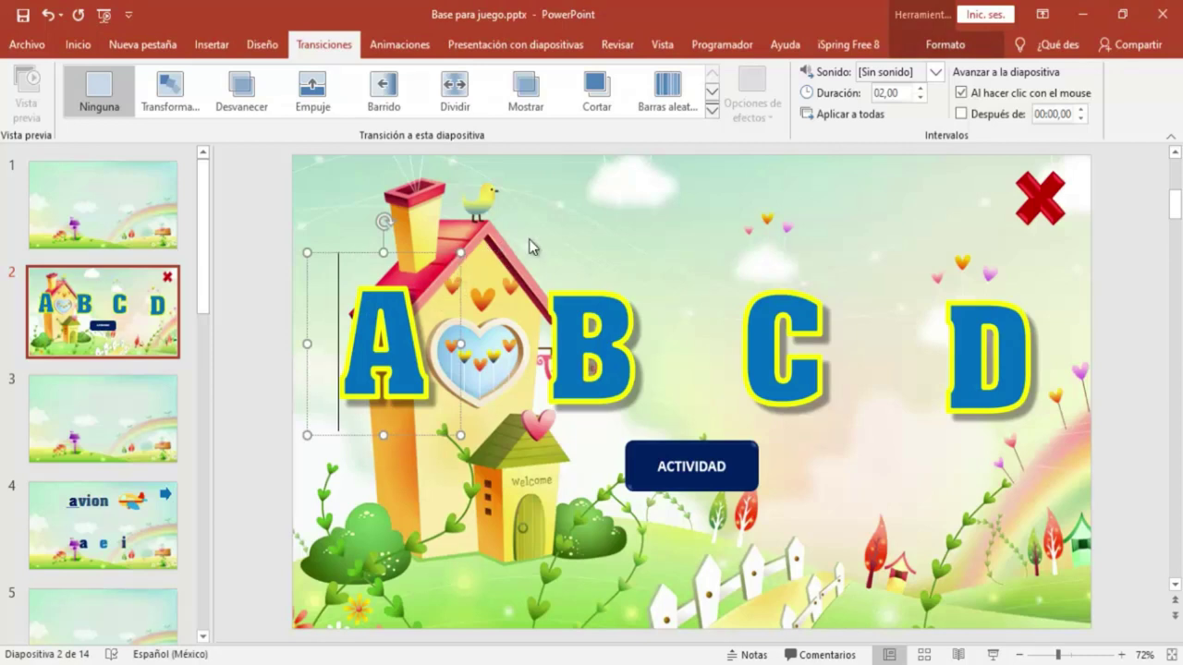
# - Apply the Rótula entrance to letter A, starting Con la anterior with a 01,00 delay
pyautogui.click(395, 46)
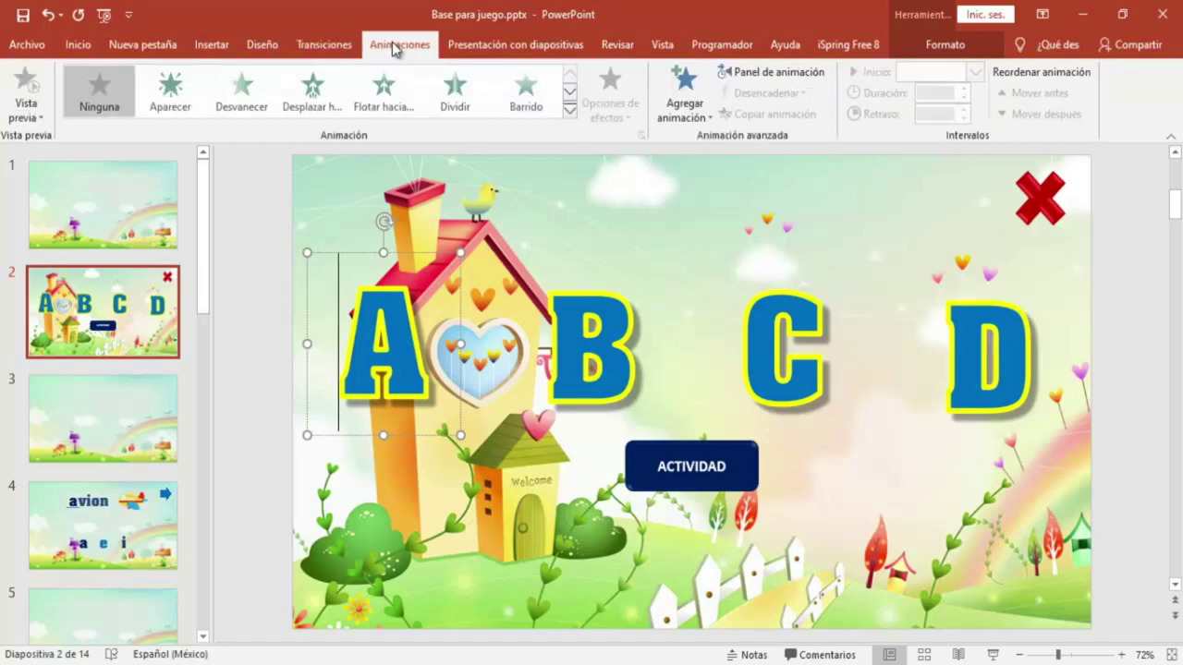
pyautogui.click(570, 111)
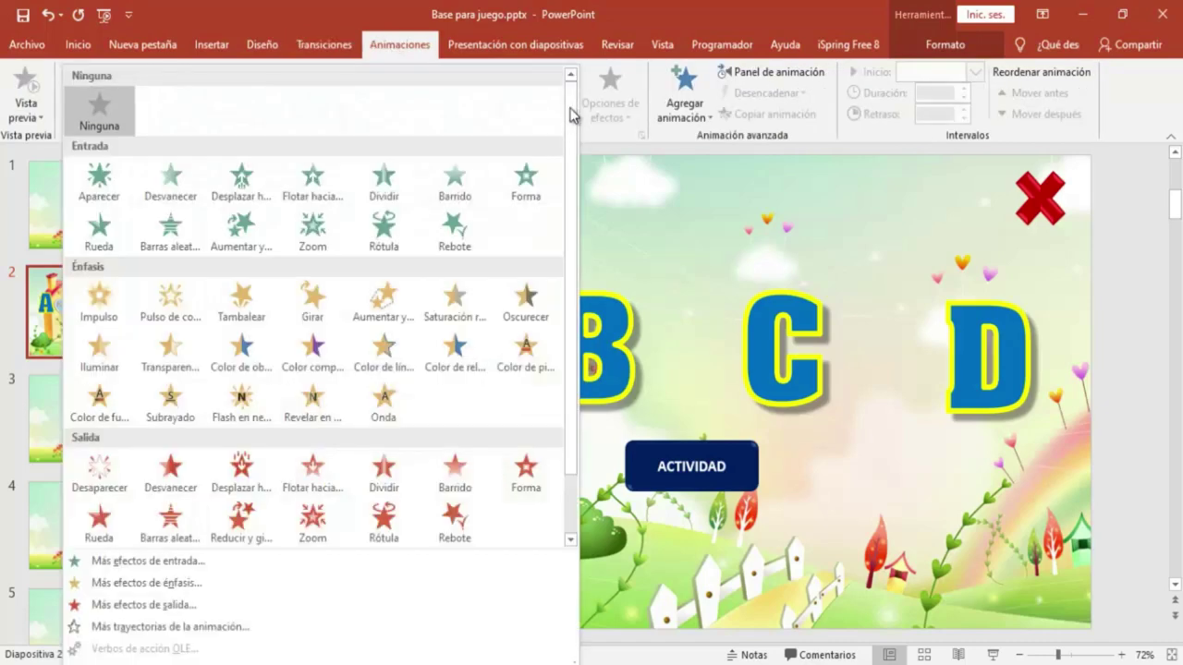
pyautogui.click(384, 229)
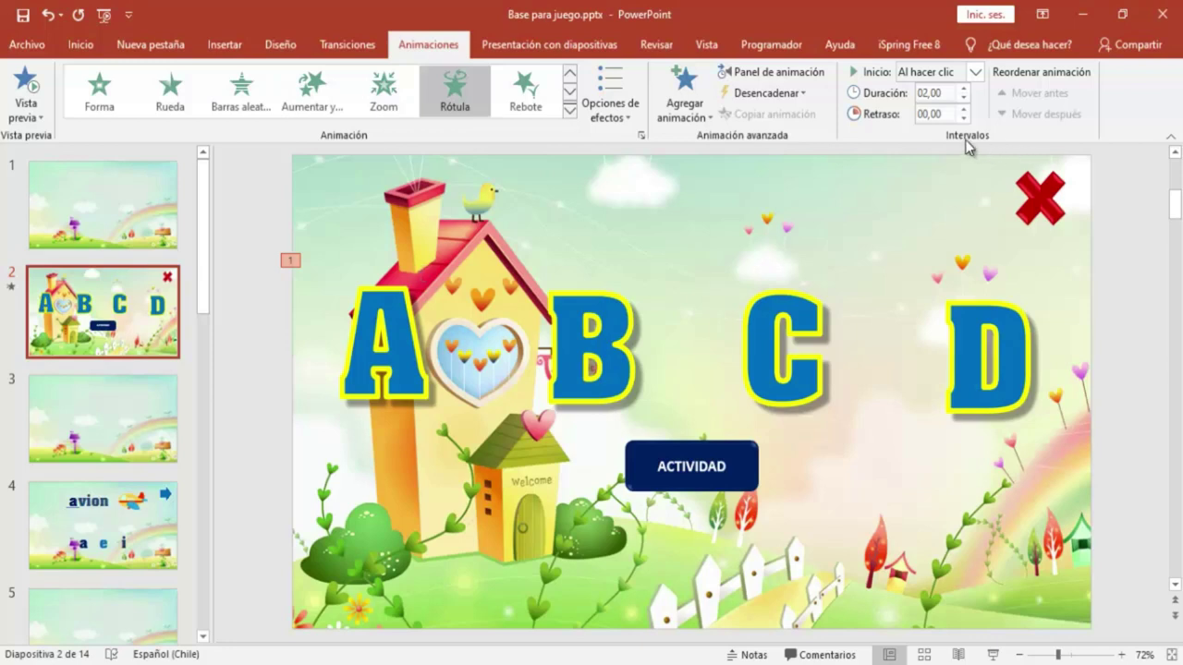
pyautogui.click(976, 74)
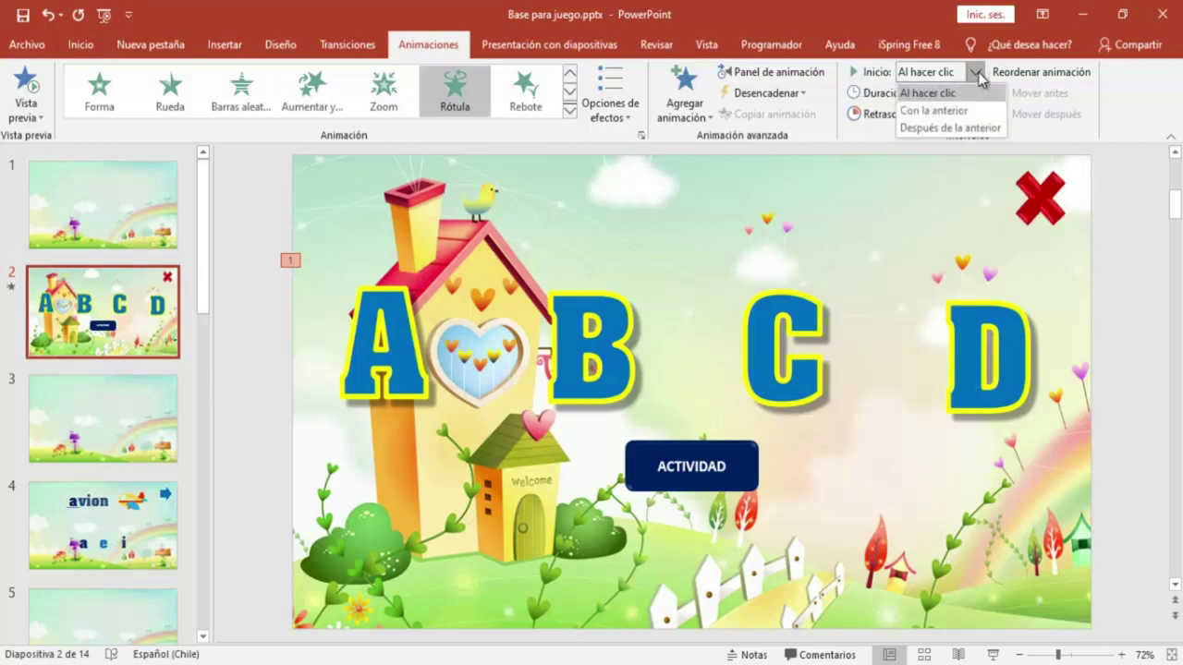
pyautogui.click(921, 112)
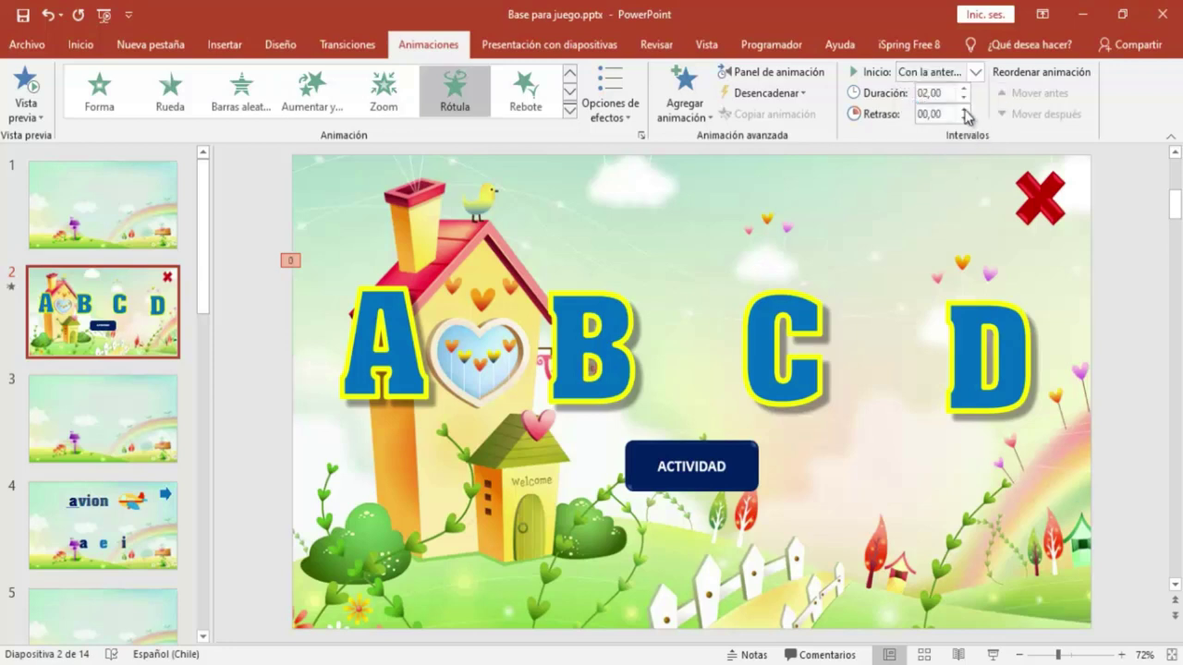
pyautogui.click(963, 109)
pyautogui.click(963, 109)
pyautogui.click(668, 231)
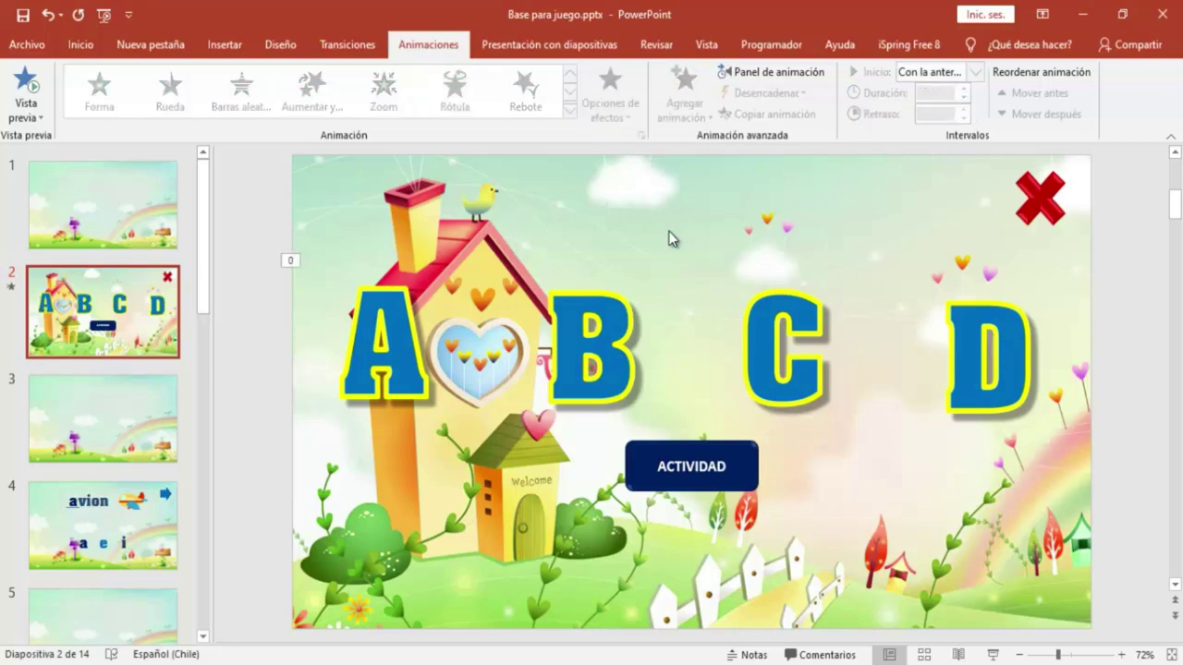
pyautogui.click(431, 290)
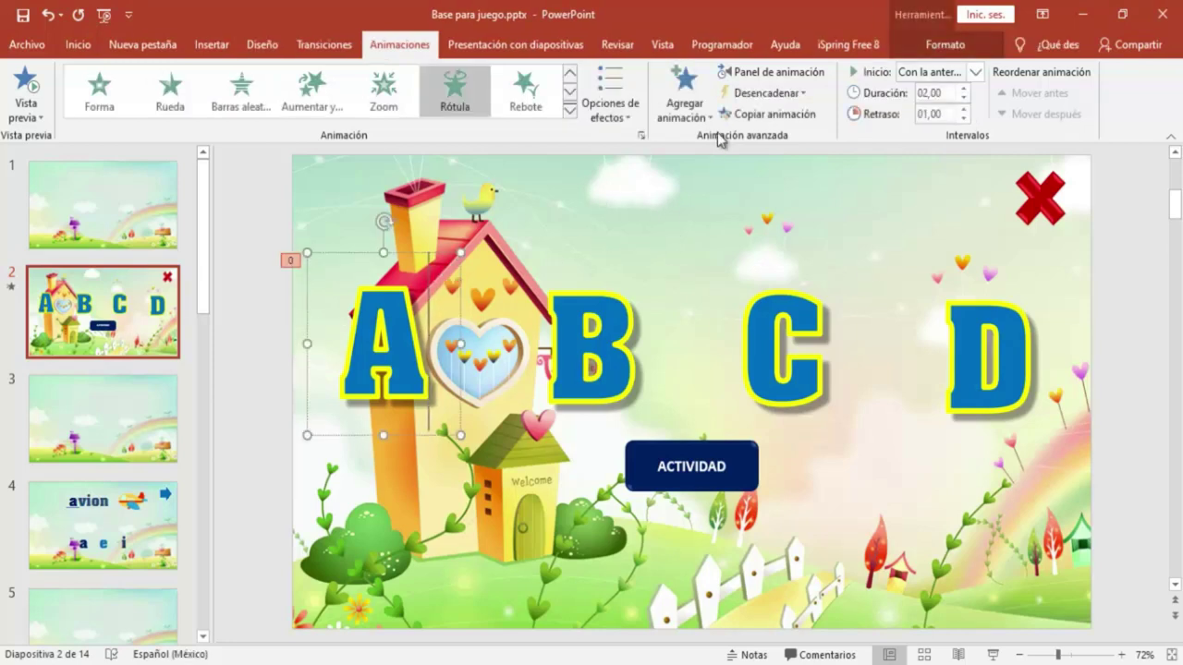
# - Copy the Rótula animation to B and C, with delays of 02,00 and 03,00
pyautogui.click(750, 115)
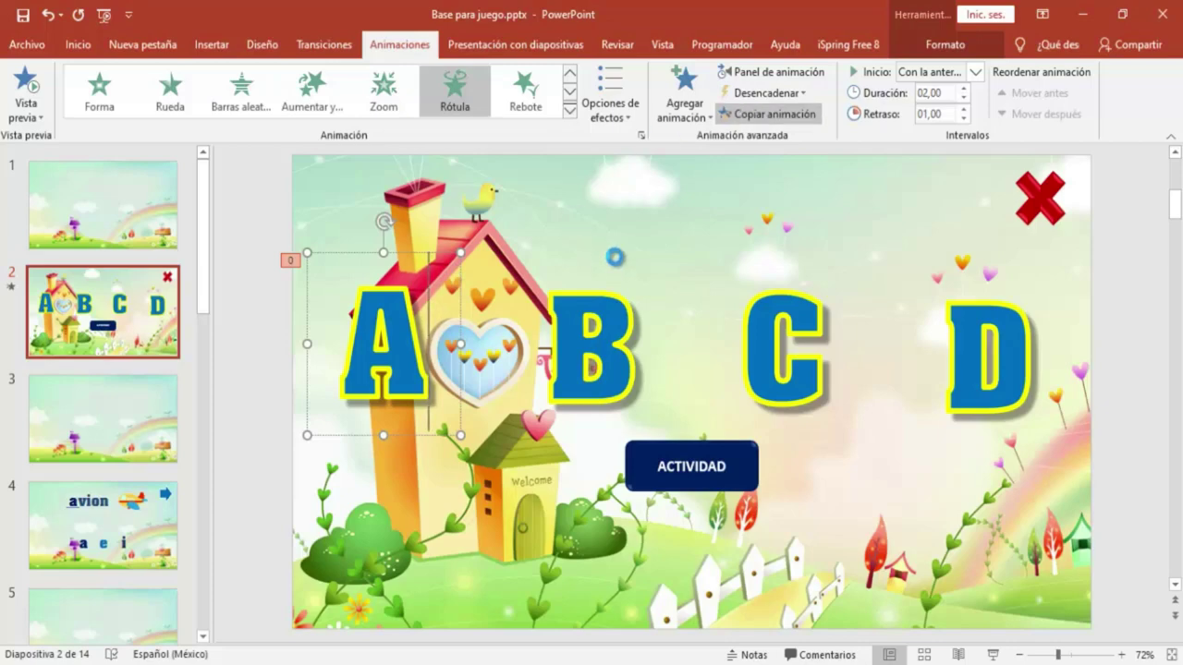
pyautogui.click(634, 279)
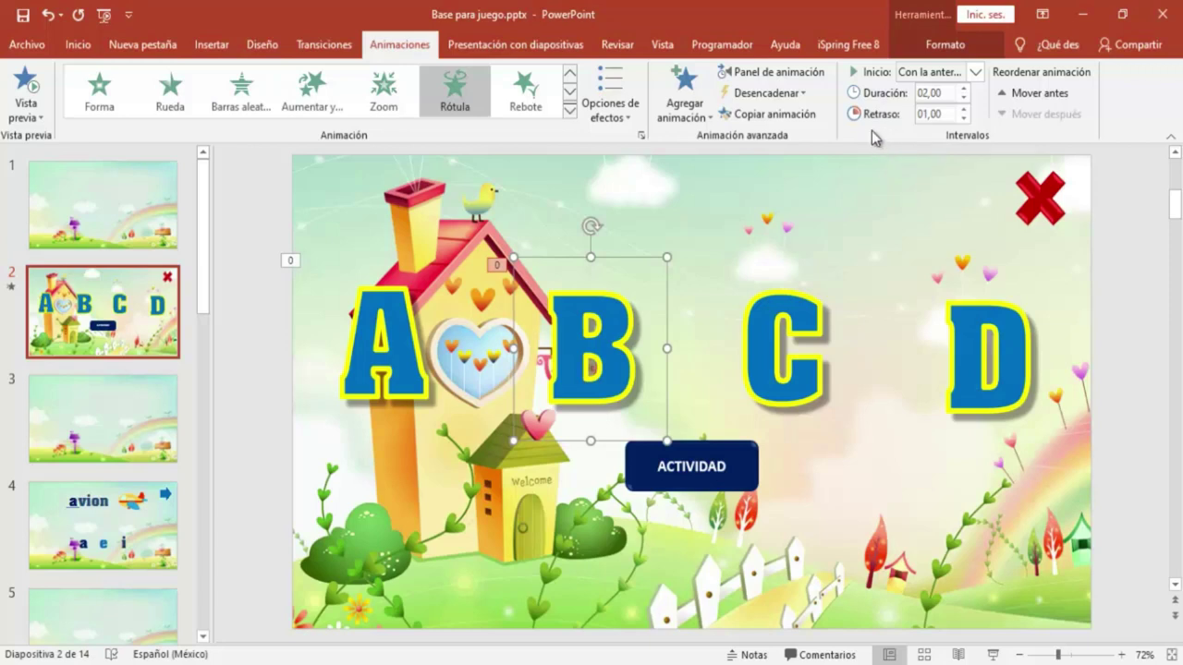
pyautogui.click(964, 109)
pyautogui.click(964, 109)
pyautogui.click(757, 115)
pyautogui.click(827, 328)
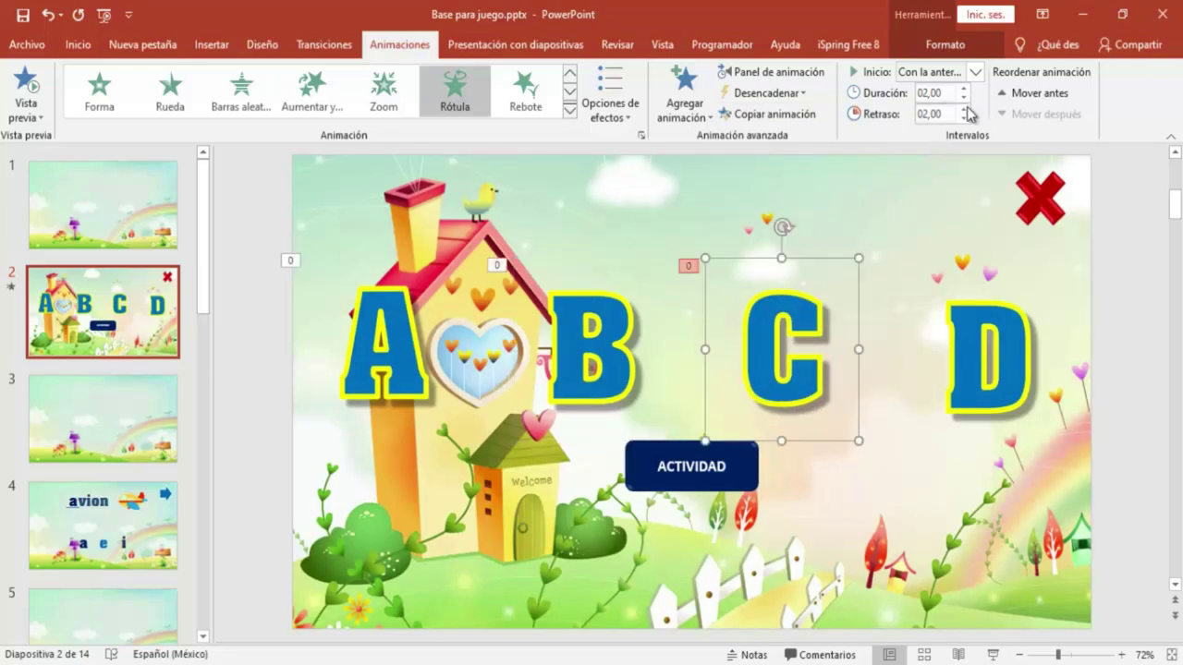
pyautogui.click(964, 109)
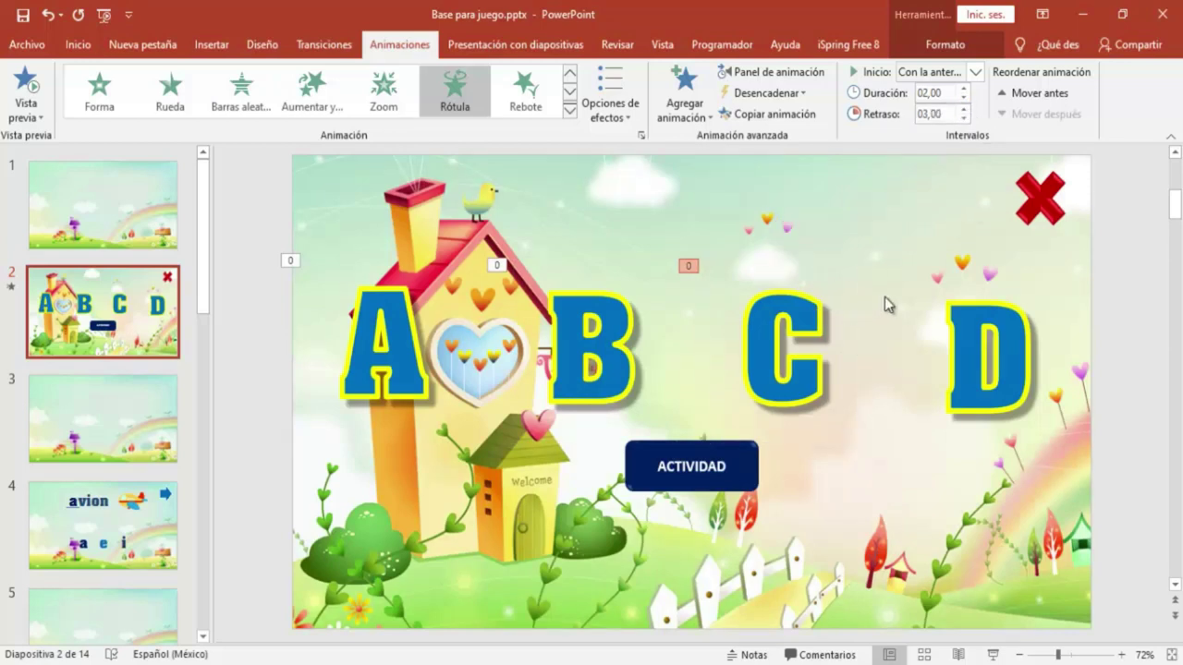
# - Copy the Rótula animation to D and raise its delay to 04,00
pyautogui.click(769, 116)
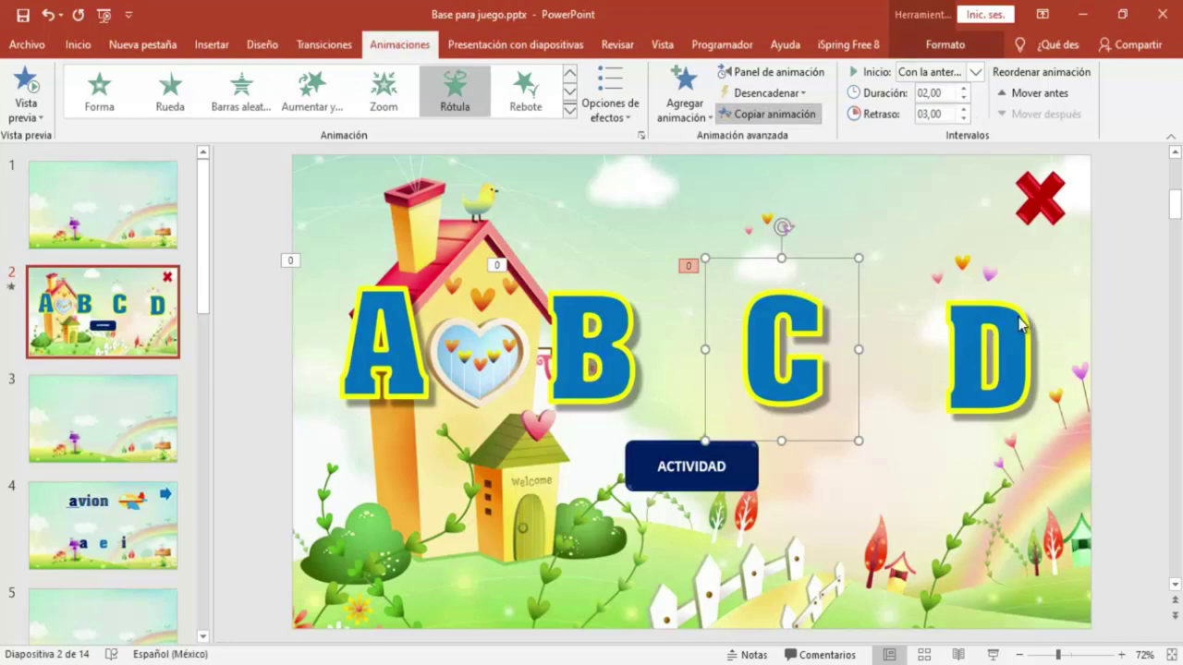
pyautogui.click(1019, 323)
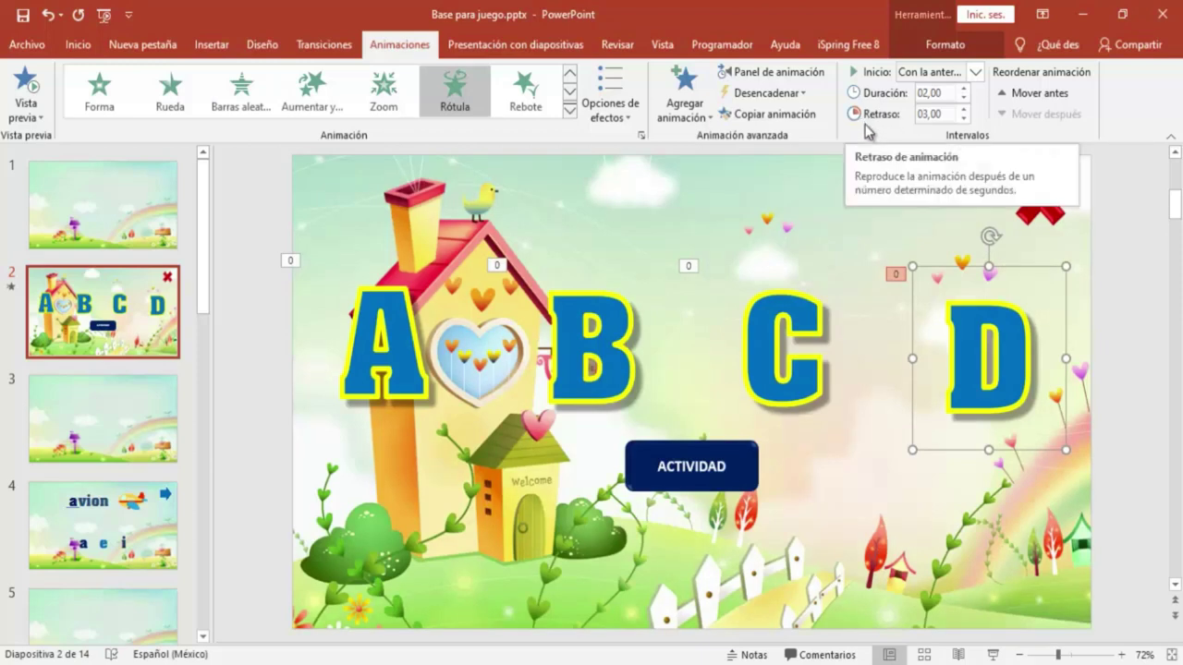
pyautogui.click(963, 109)
pyautogui.click(963, 109)
pyautogui.click(963, 109)
pyautogui.click(962, 109)
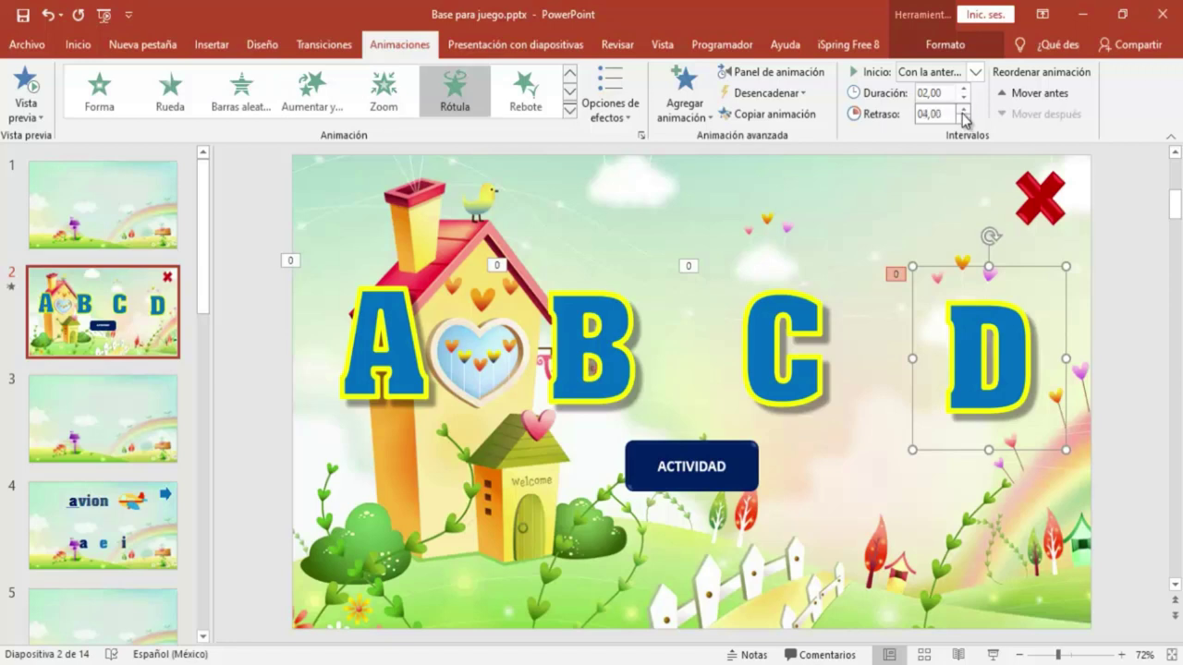
pyautogui.click(910, 195)
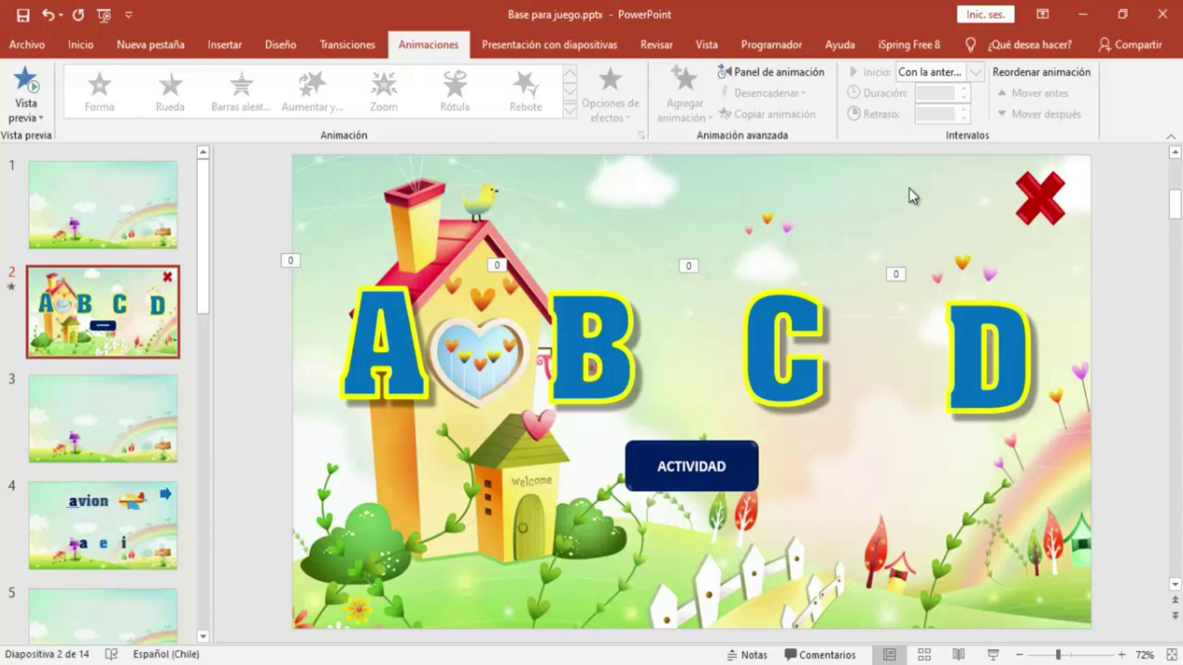
# - Play the show from slide 1, advance to the ABCD slide, follow ACTIVIDAD, then exit with Esc
pyautogui.click(100, 219)
pyautogui.click(992, 654)
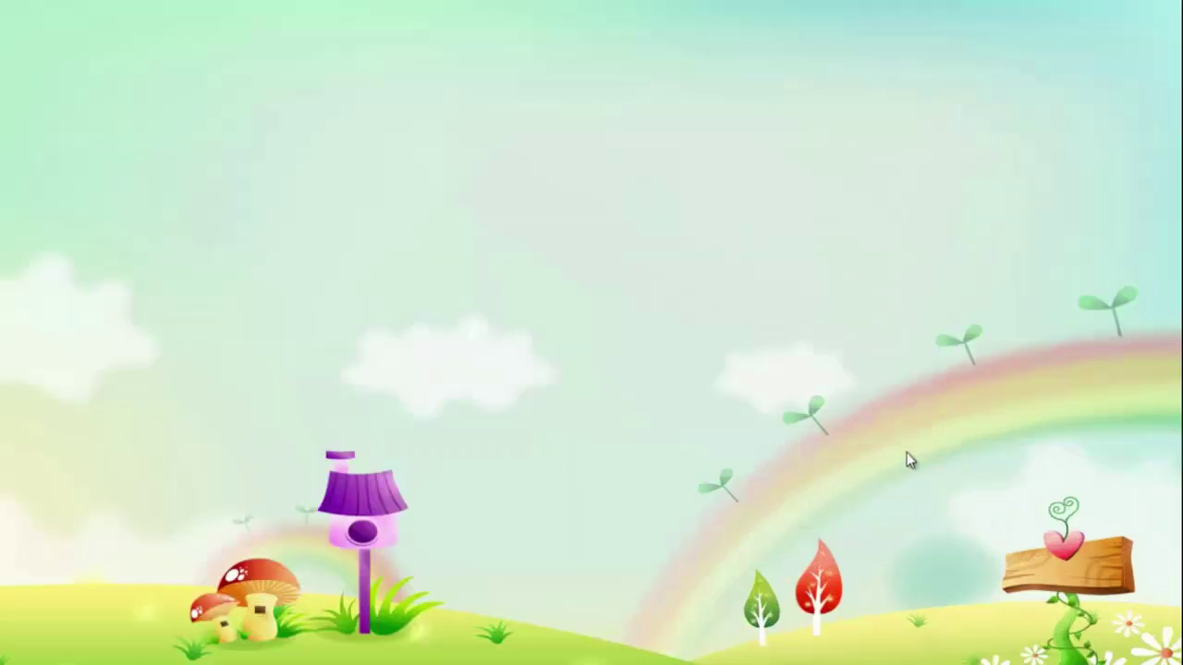
pyautogui.click(906, 453)
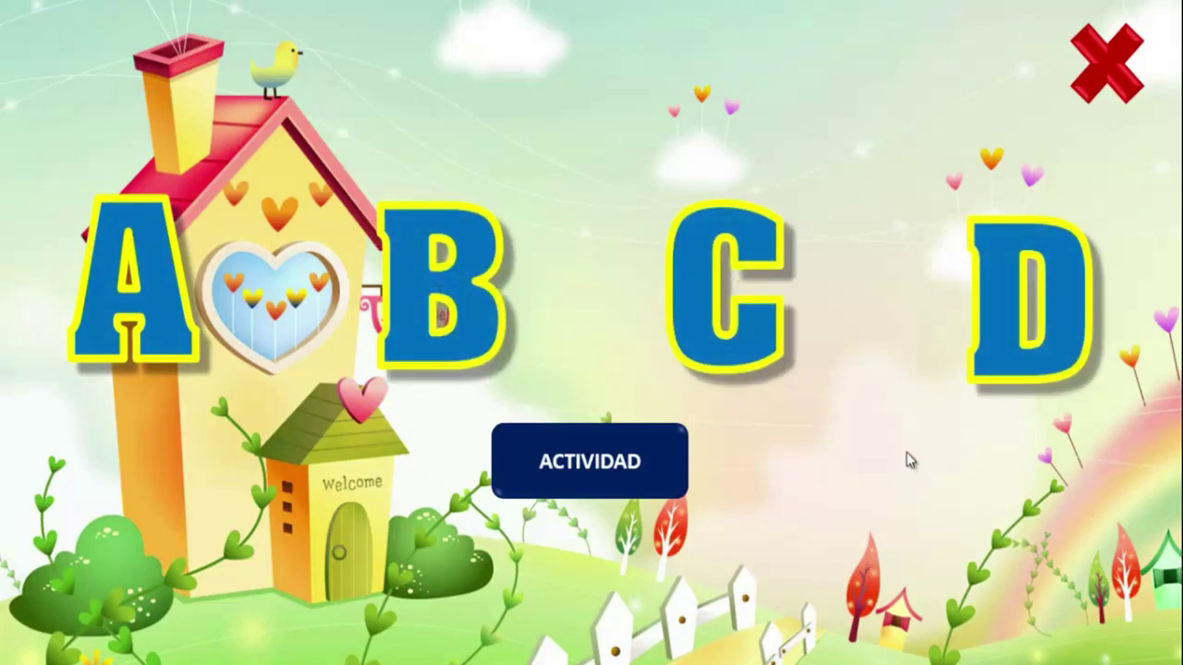
pyautogui.click(566, 459)
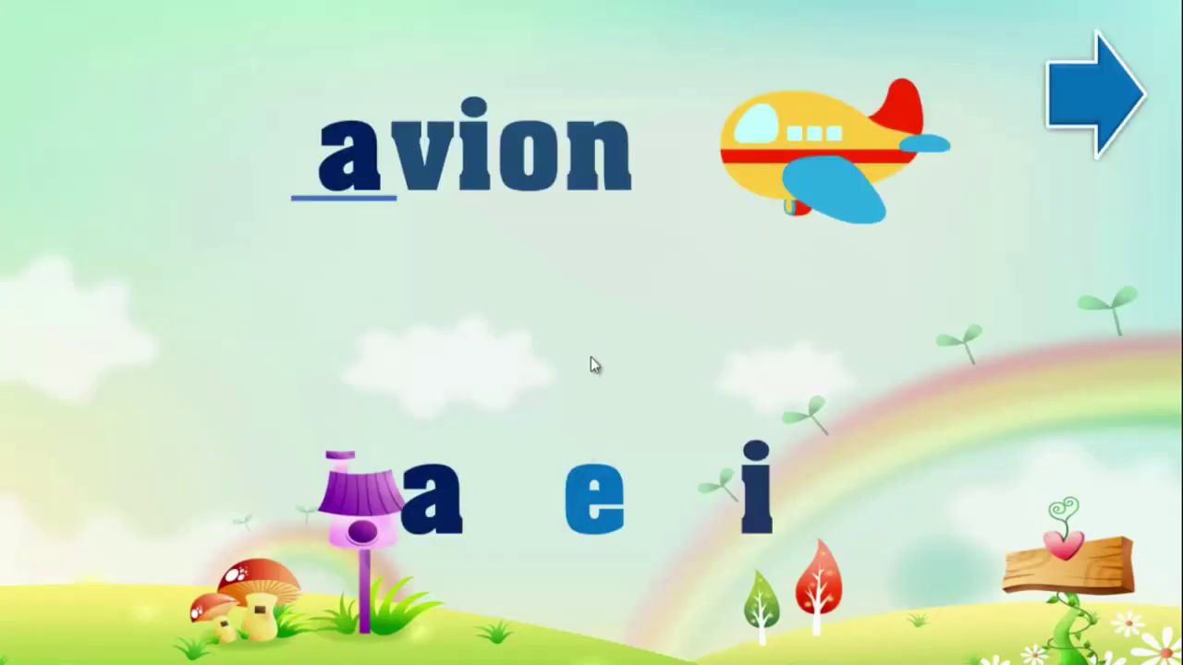
pyautogui.press('Escape')
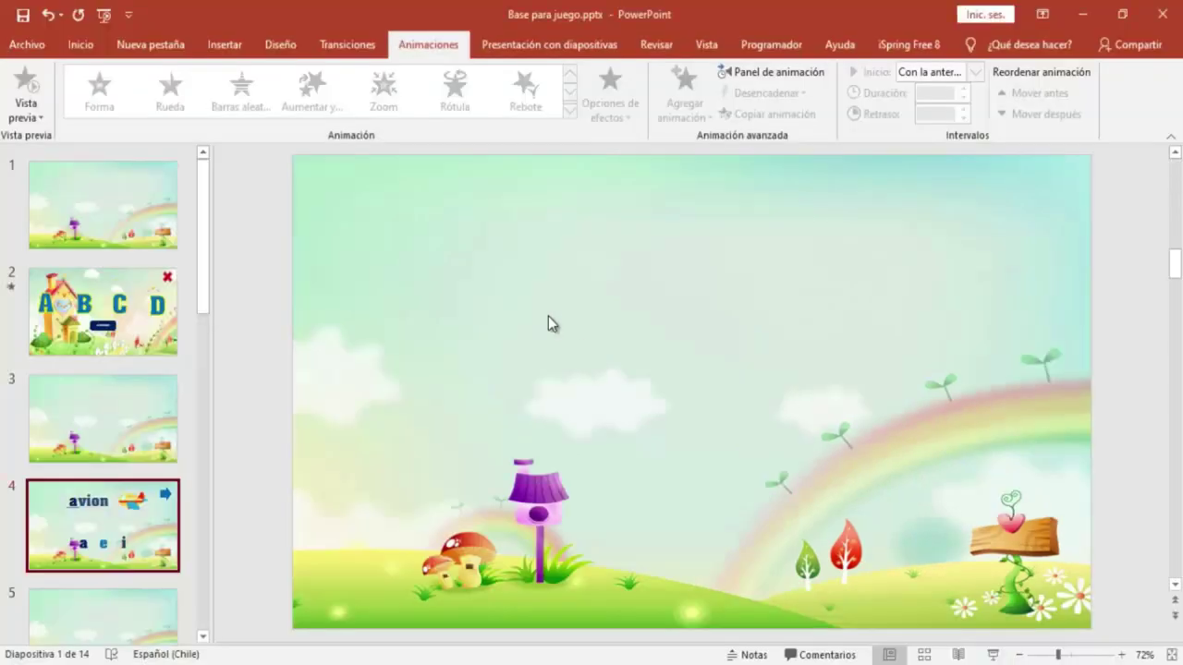
pyautogui.click(62, 396)
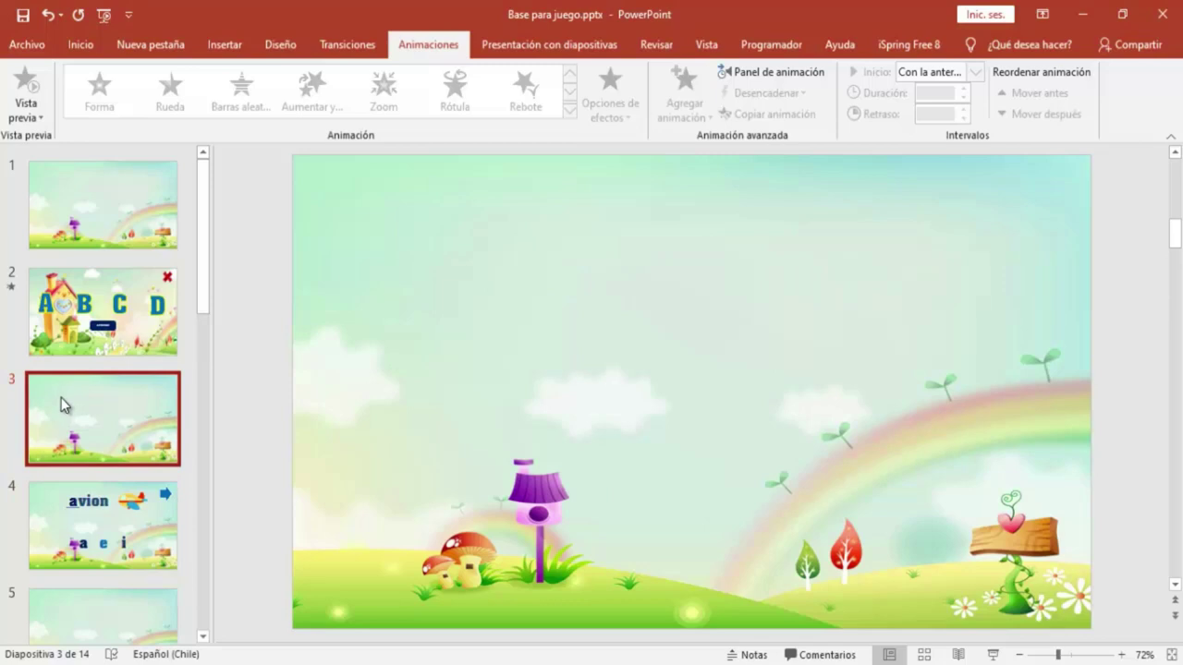
pyautogui.click(51, 523)
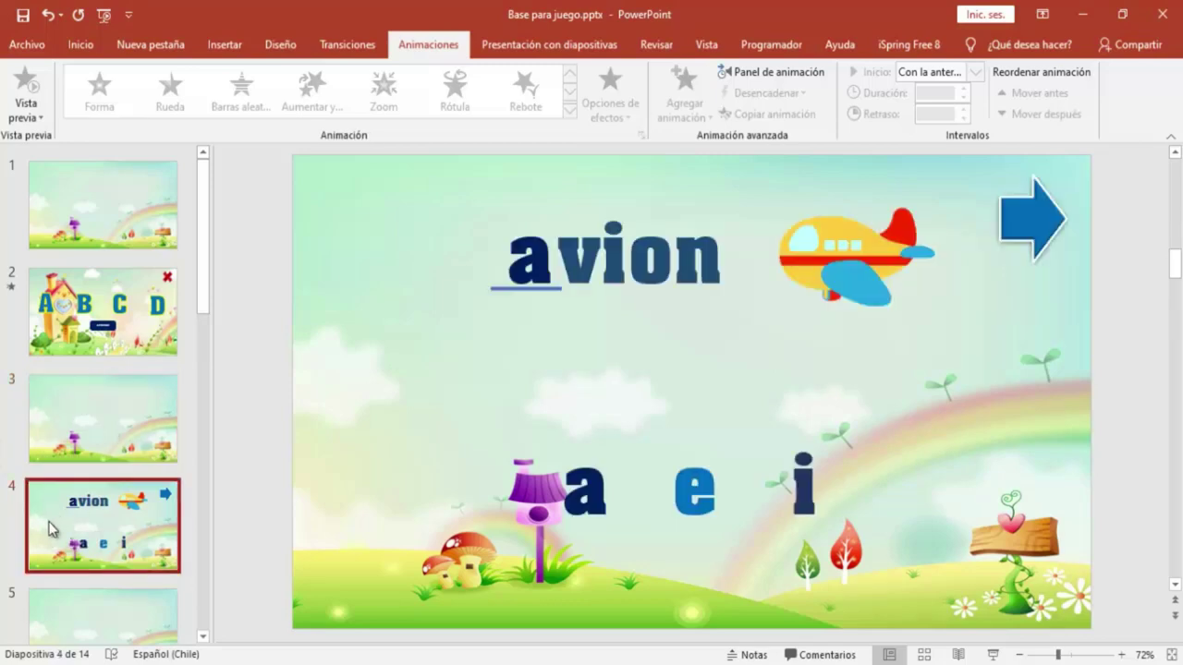
pyautogui.click(76, 191)
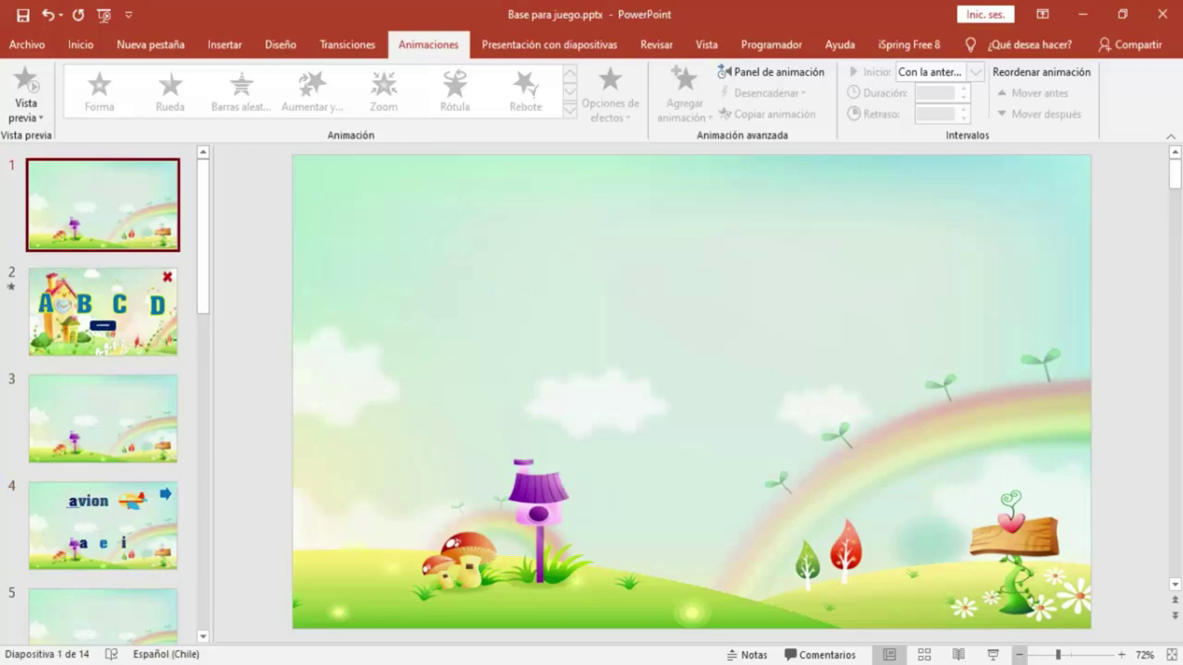
pyautogui.click(993, 654)
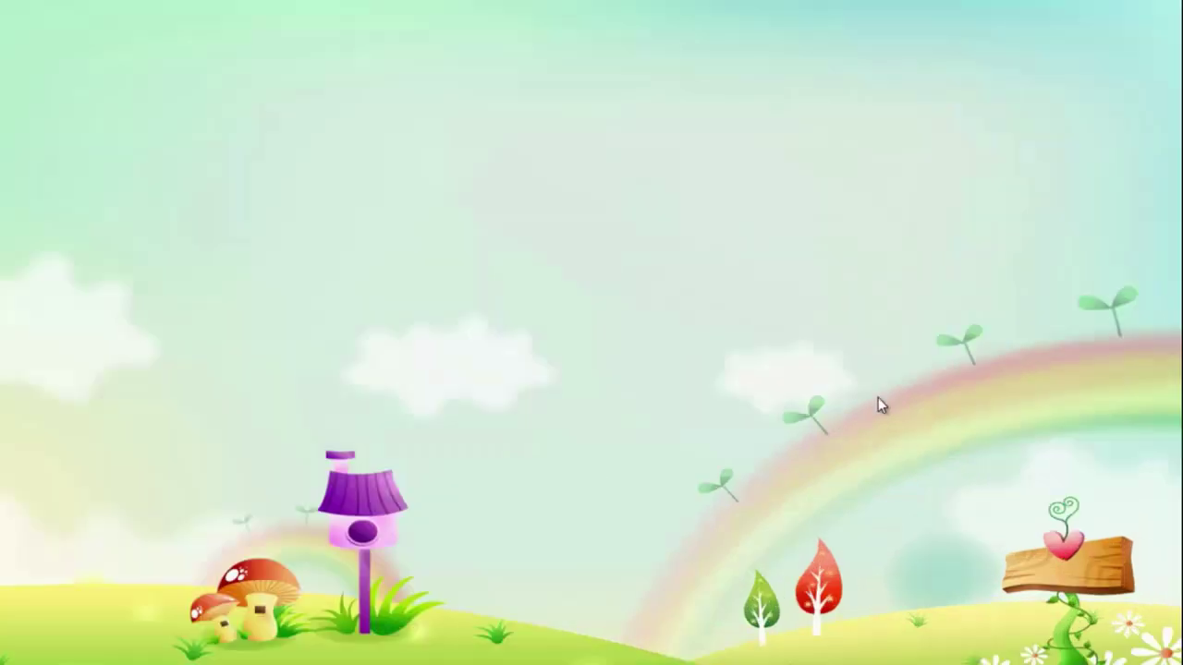
pyautogui.click(879, 402)
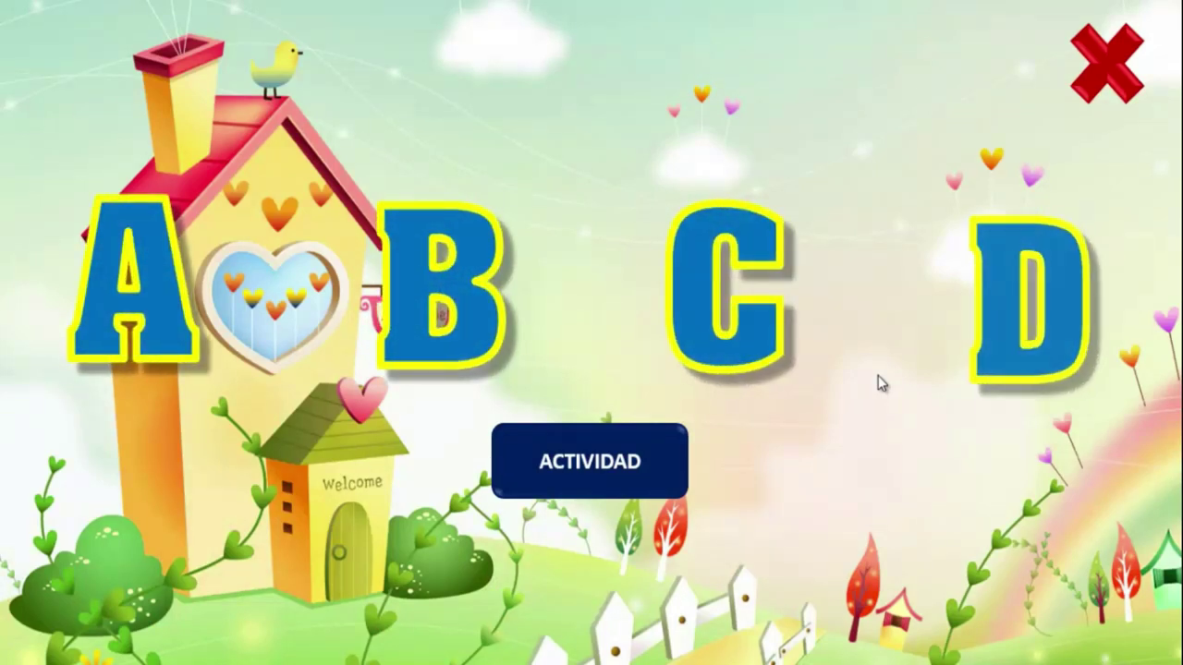
pyautogui.click(1111, 67)
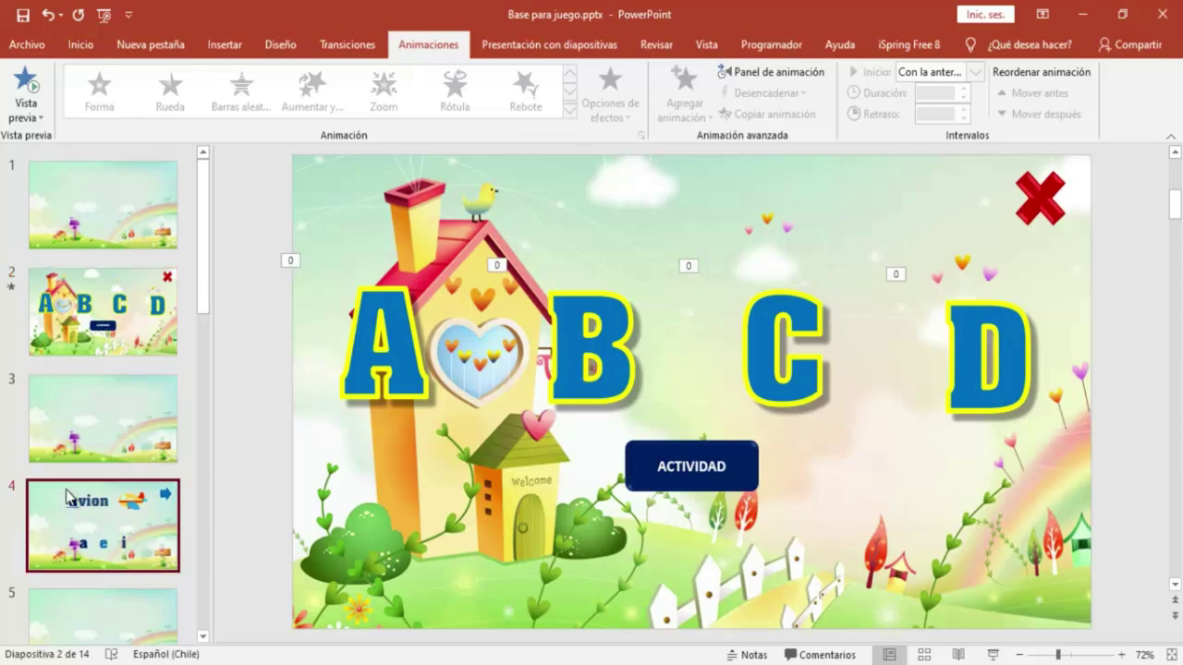
pyautogui.click(74, 499)
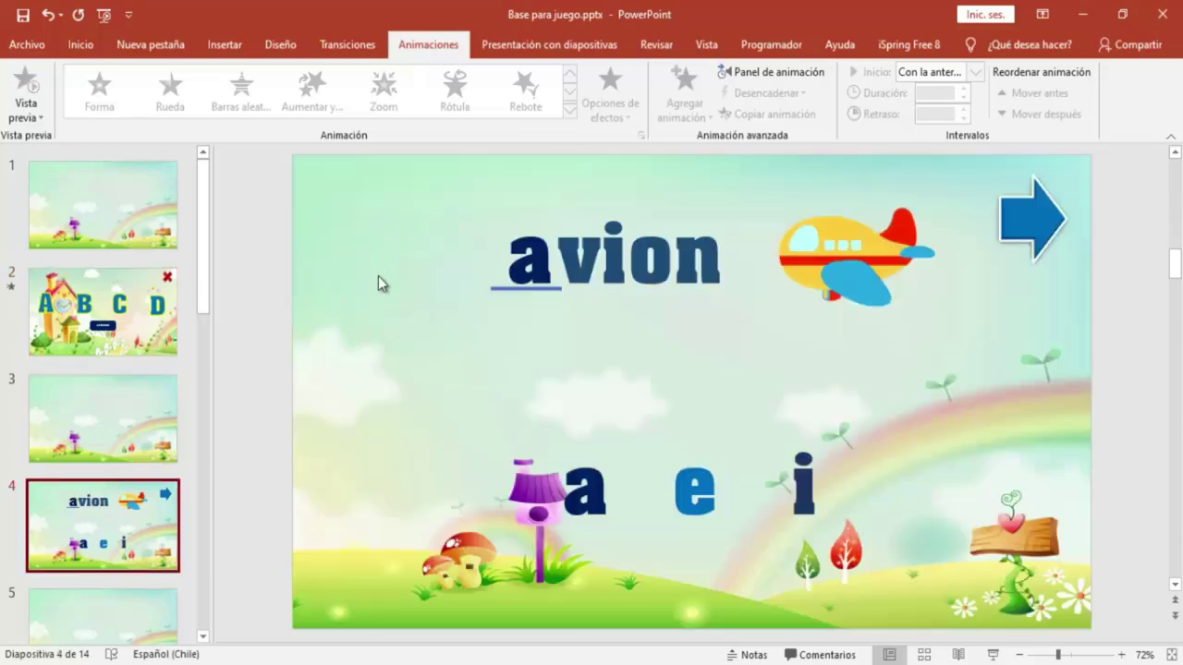